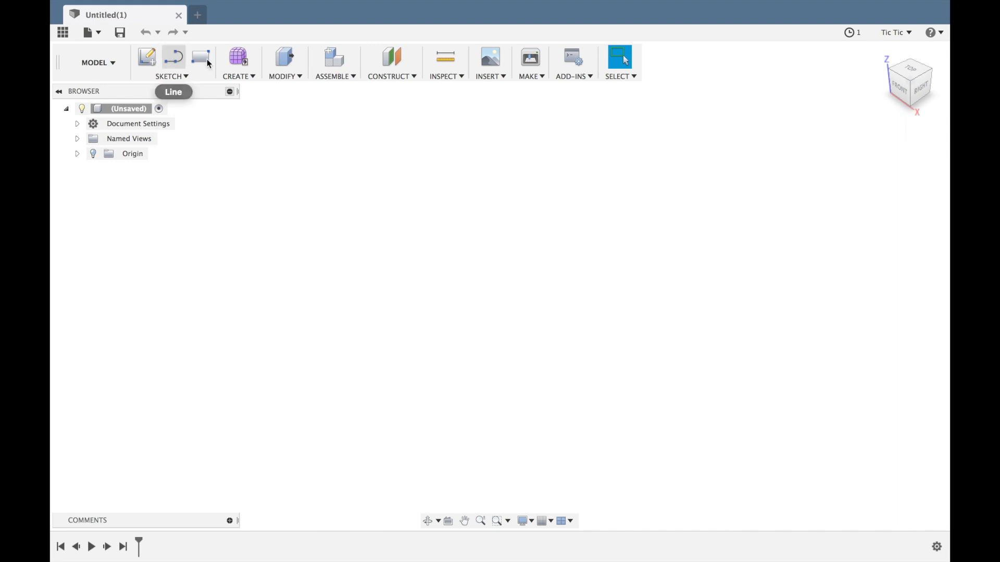
left_click(182, 78)
mouse_move(173, 129)
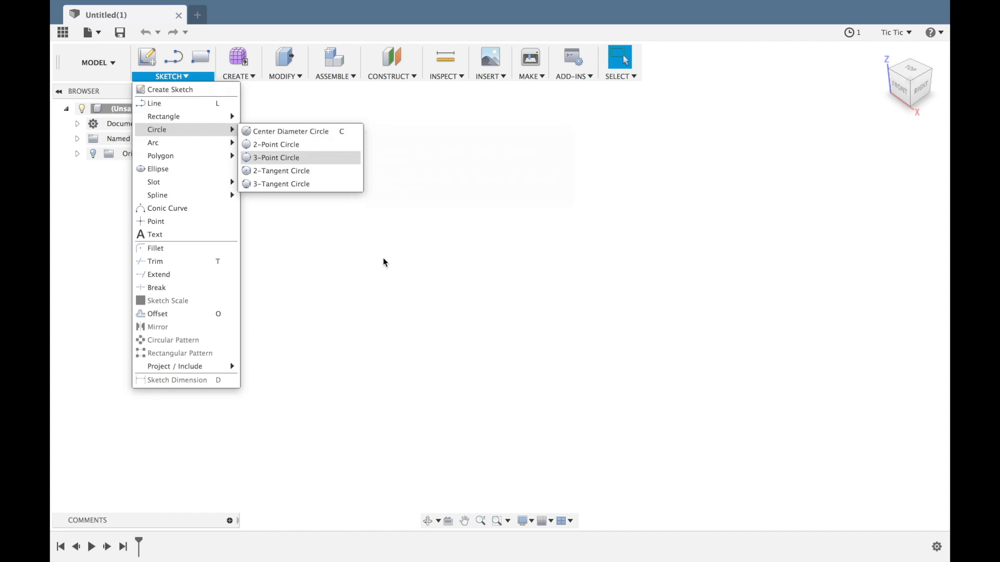
left_click(502, 156)
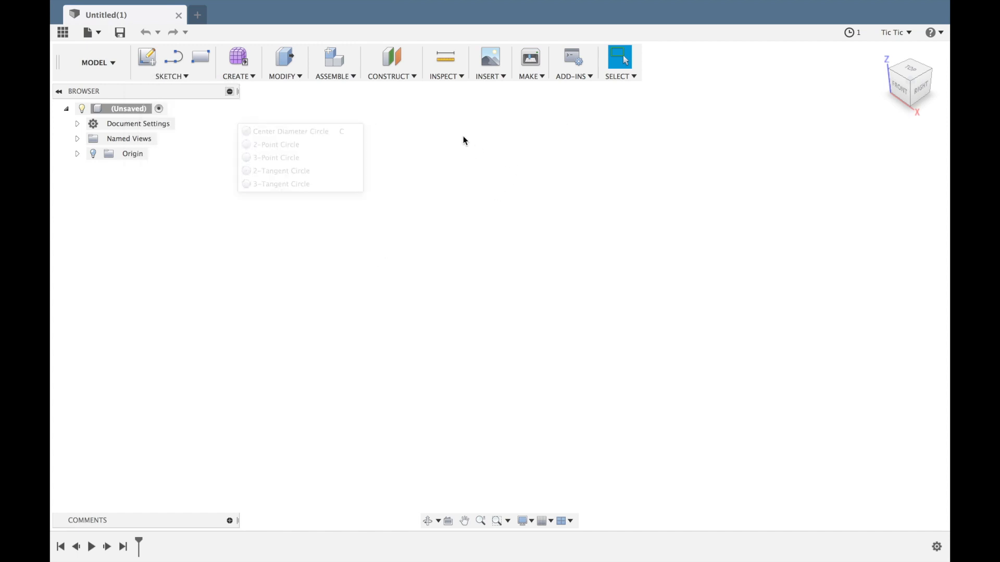
Sketch a large closed triangular profile of four lines on the YZ plane, with its lower side passing through the origin and right side about 79 mm long.
left_click(174, 60)
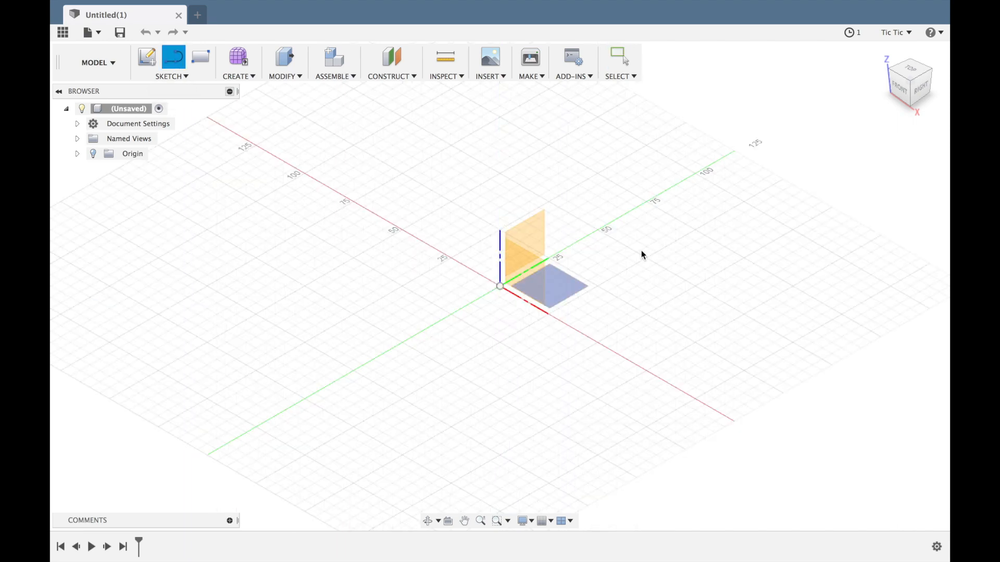
left_click(543, 233)
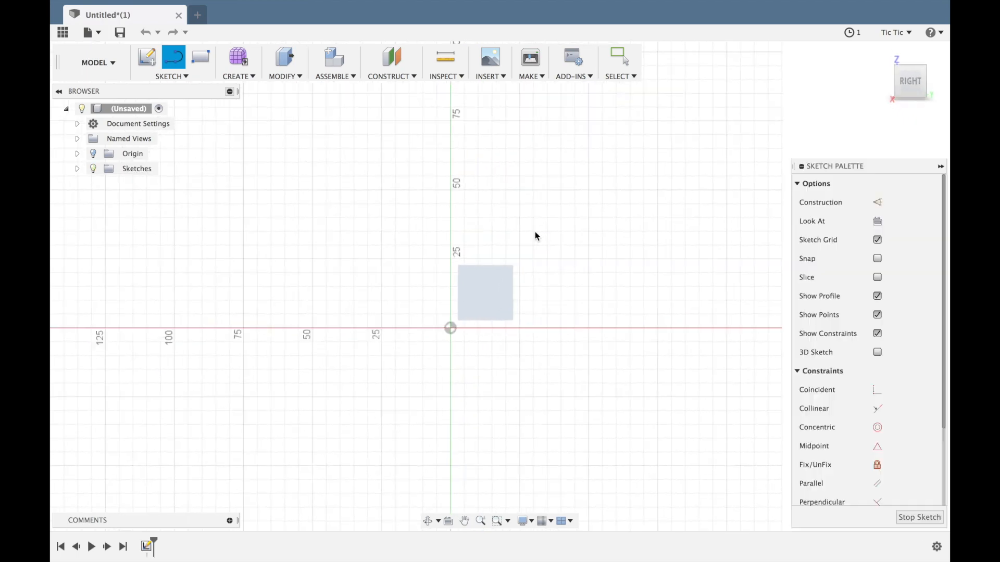
left_click(326, 288)
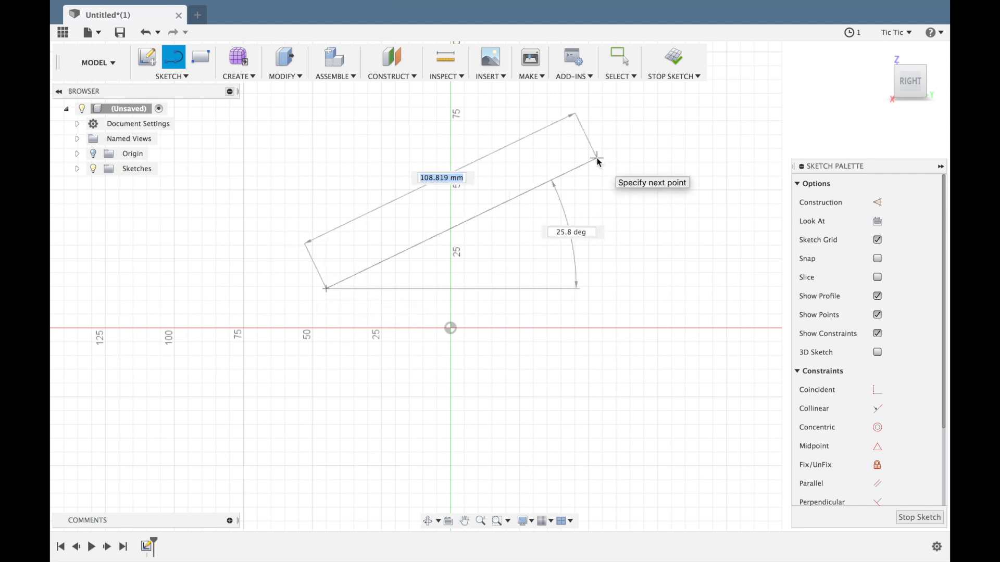
left_click(561, 172)
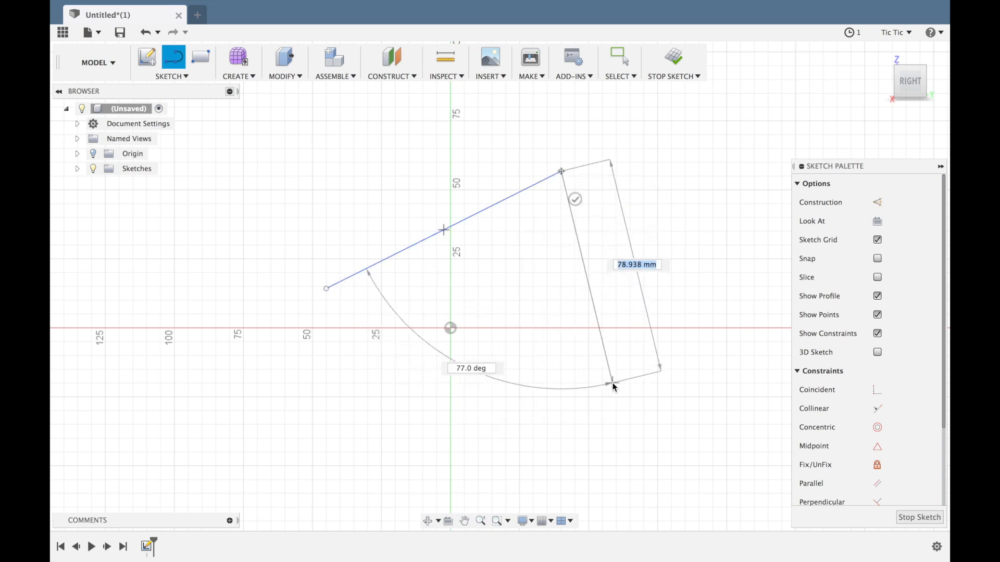
left_click(612, 384)
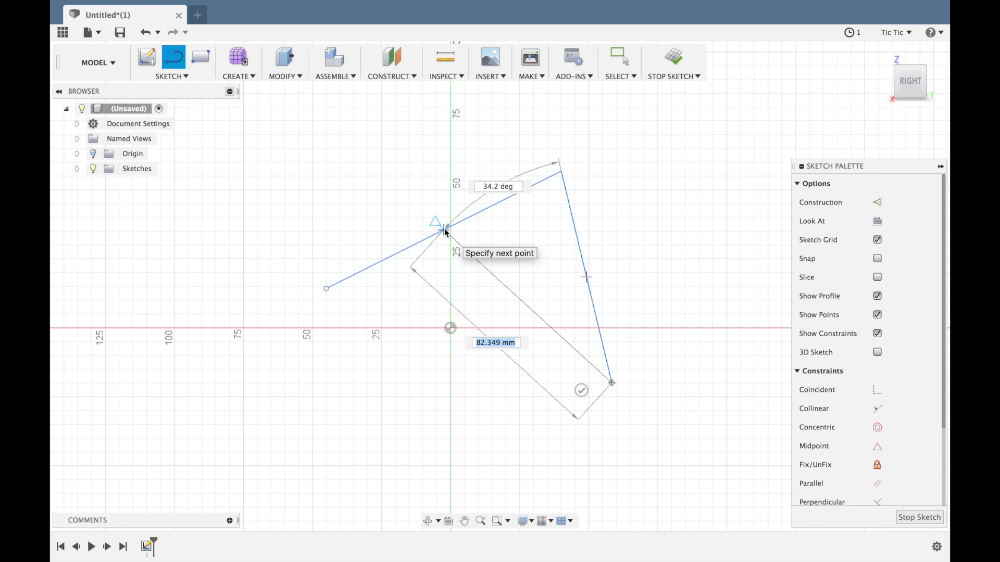
left_click(449, 329)
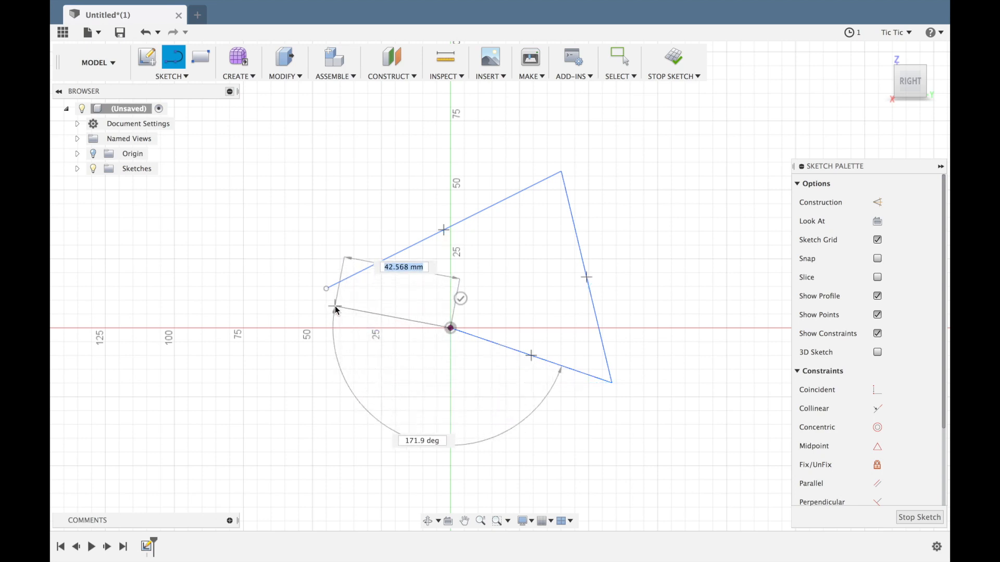
left_click(327, 289)
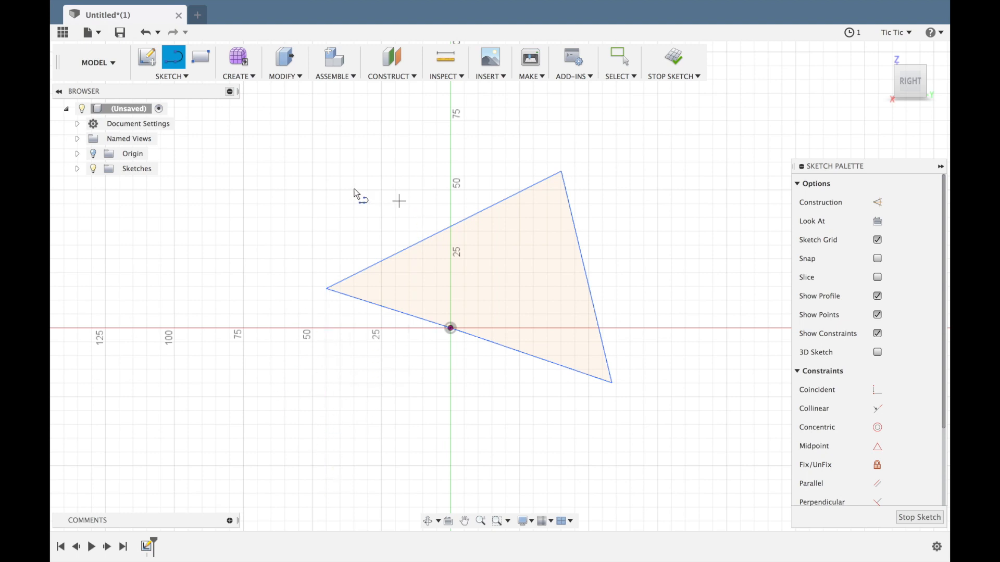
Sketch a smaller closed triangle above the large one, with one edge parallel to the large triangle's upper edge and a short edge perpendicular to it.
left_click(307, 204)
left_click(423, 146)
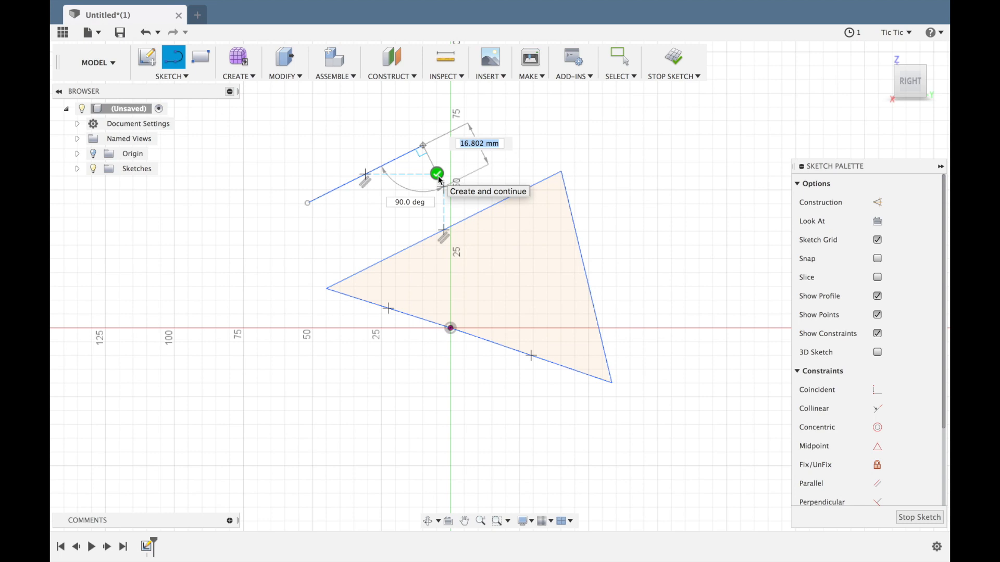
left_click(438, 177)
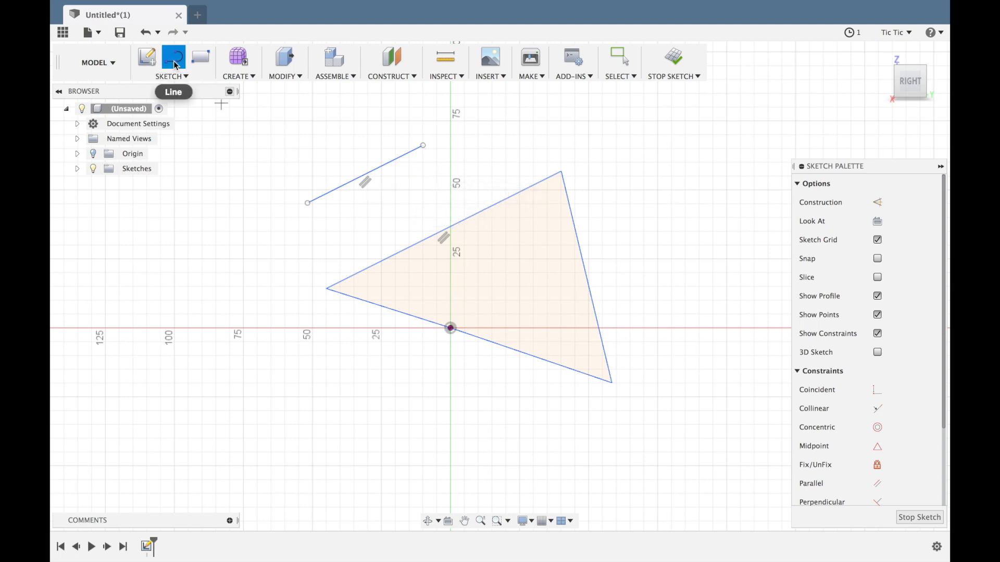
left_click(423, 145)
left_click(442, 180)
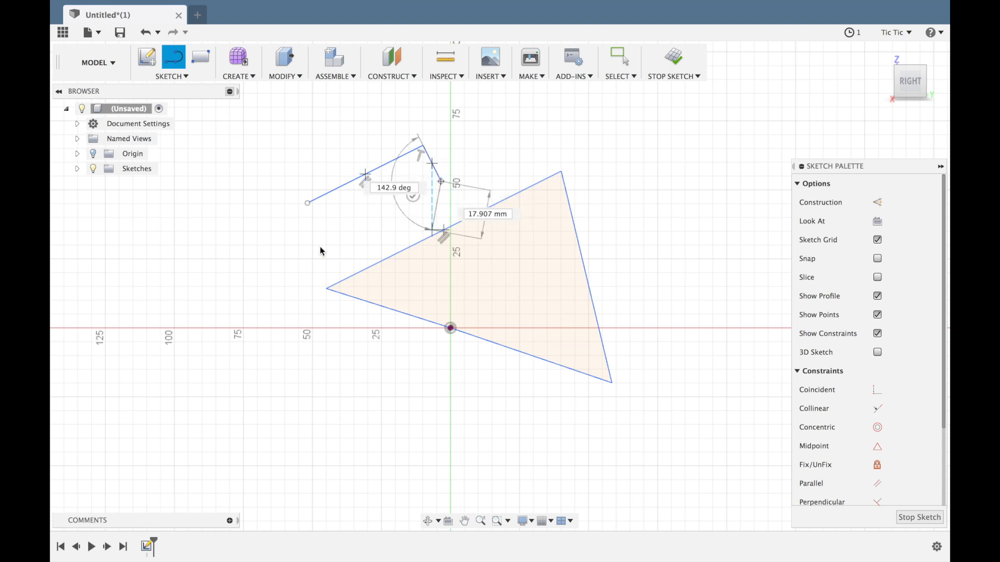
left_click(309, 203)
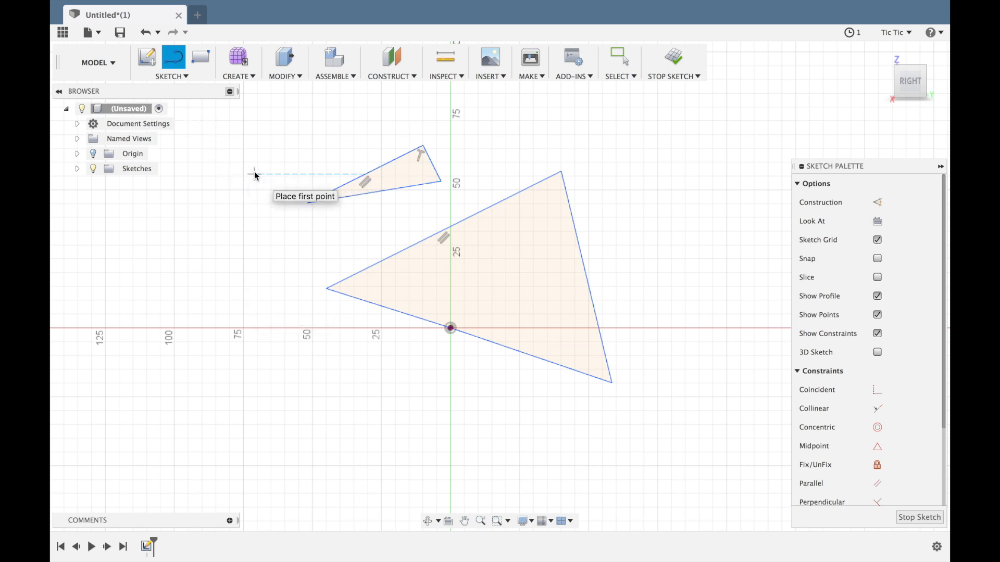
Sketch a 2-point rectangle about 35 mm wide above and to the right of the large triangle.
left_click(202, 61)
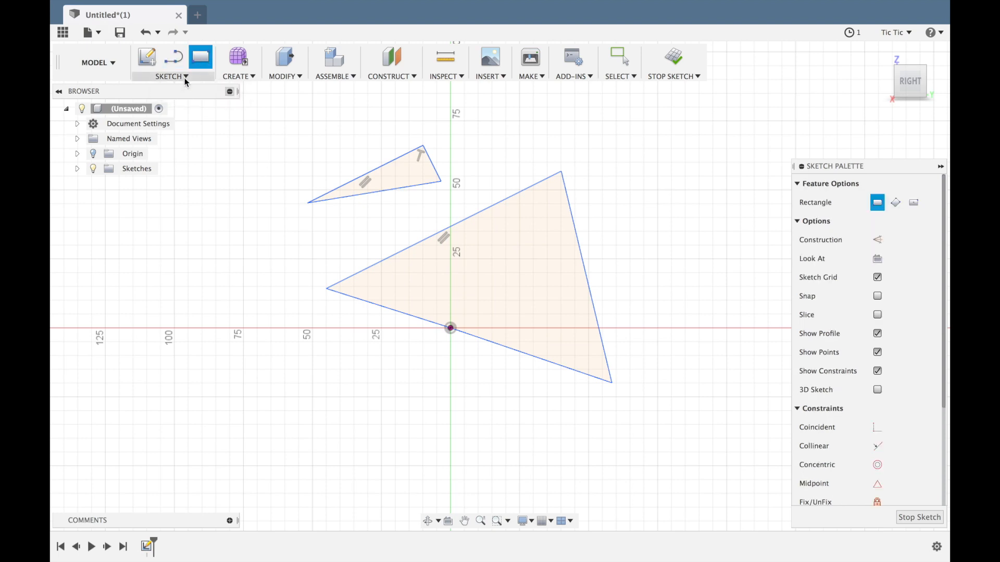
left_click(184, 76)
mouse_move(166, 116)
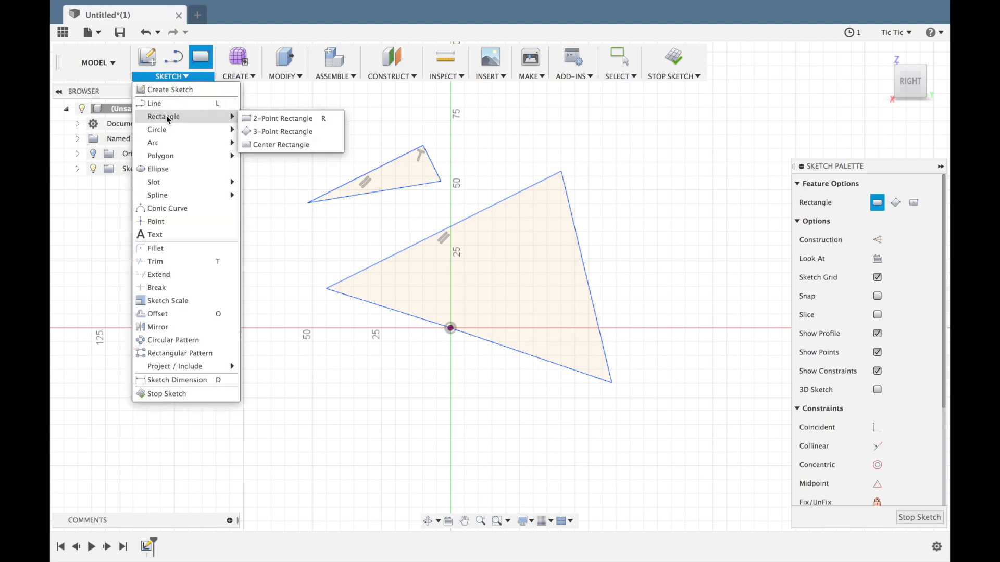
left_click(270, 118)
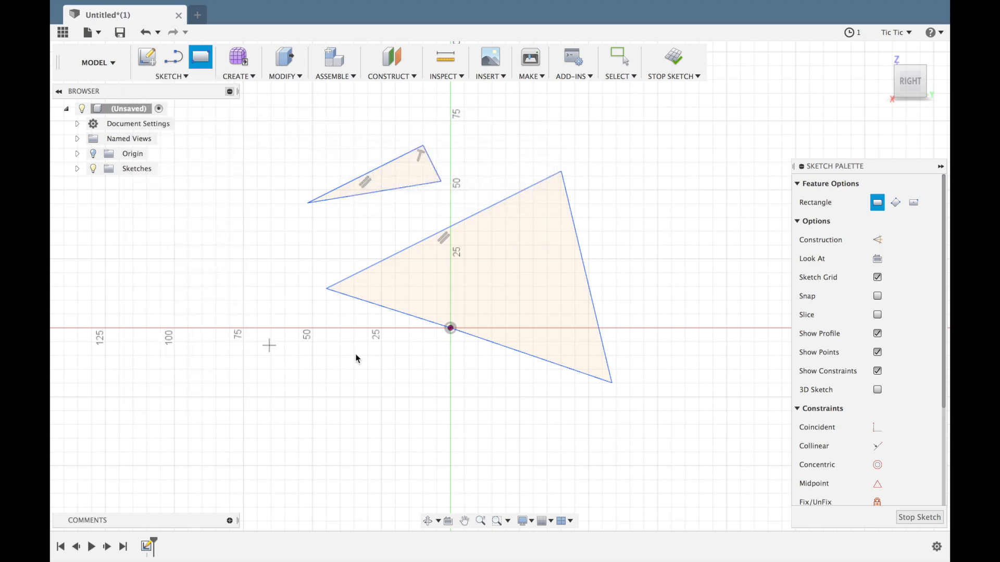
left_click(623, 132)
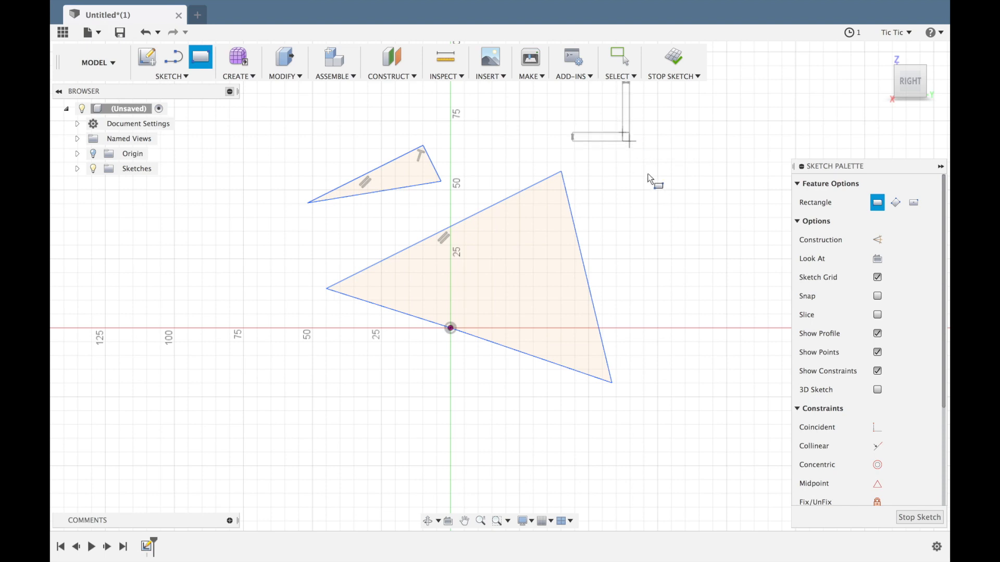
left_click(719, 207)
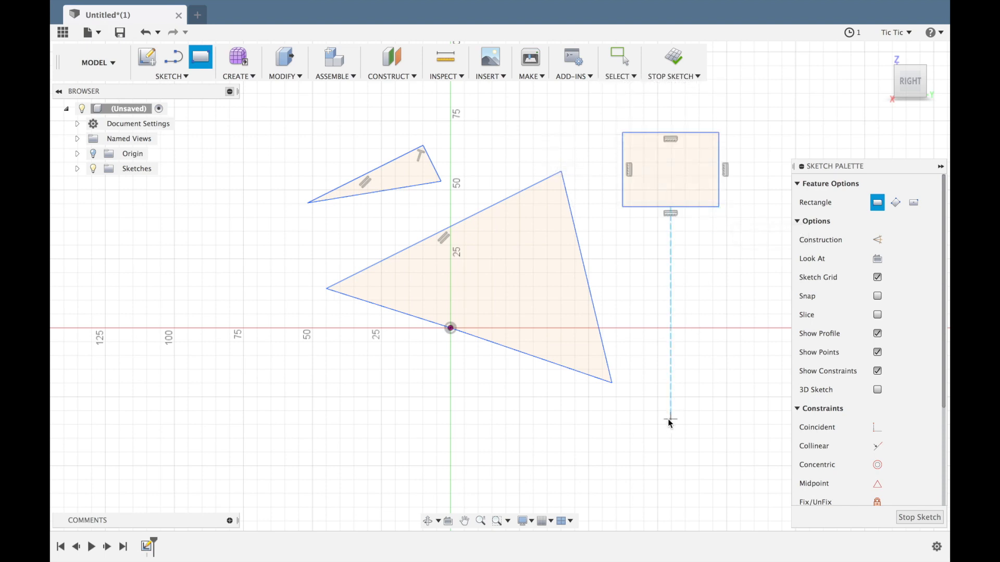
Sketch a second 2-point rectangle left of the triangles, 40 mm wide and 20 mm high.
left_click(163, 220)
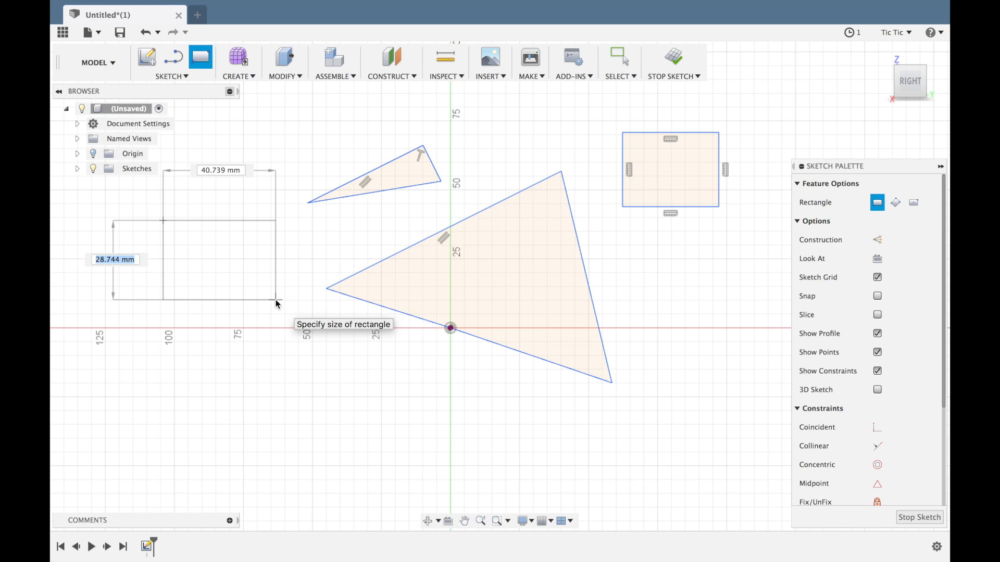
type("20")
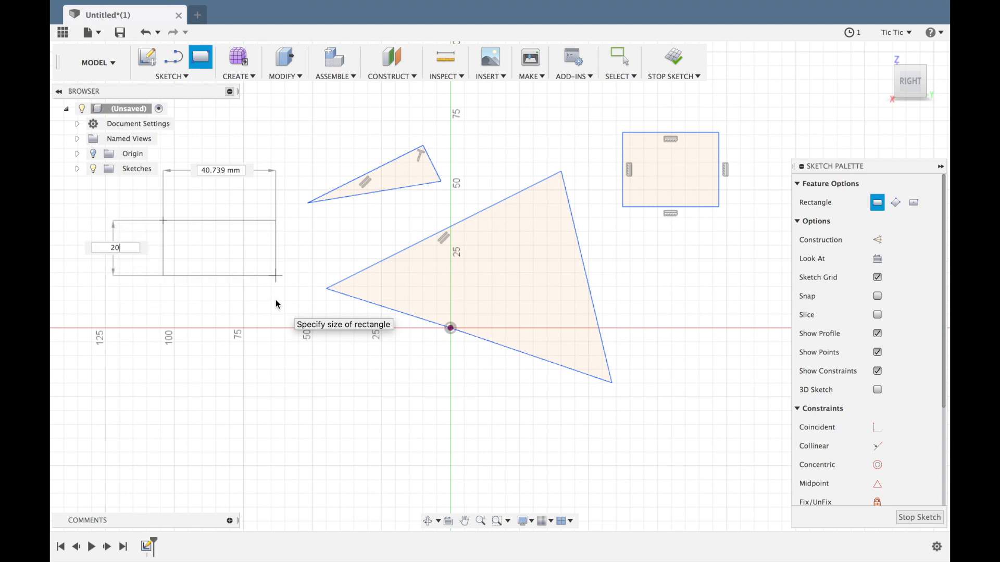
key("Tab")
type("40")
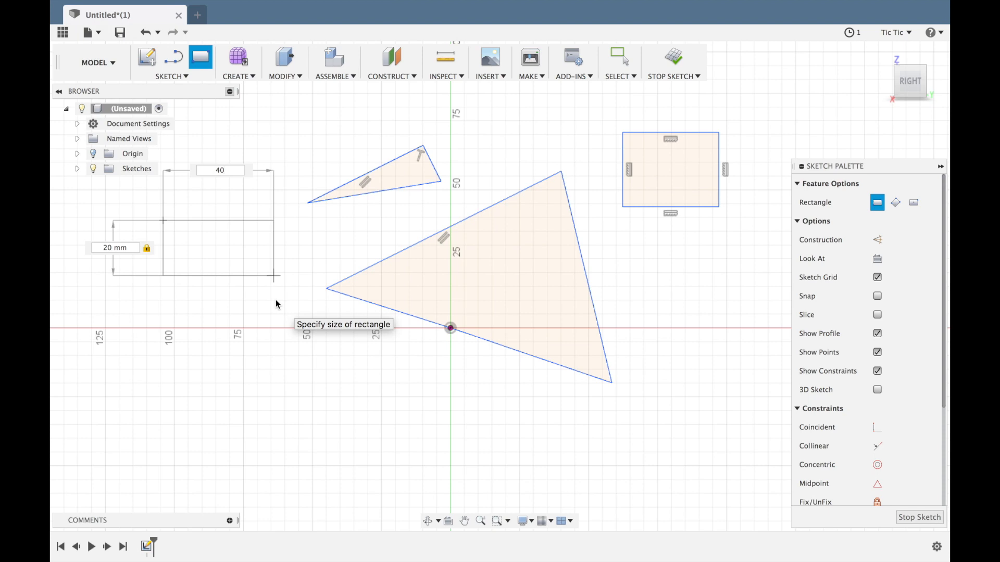
key("Return")
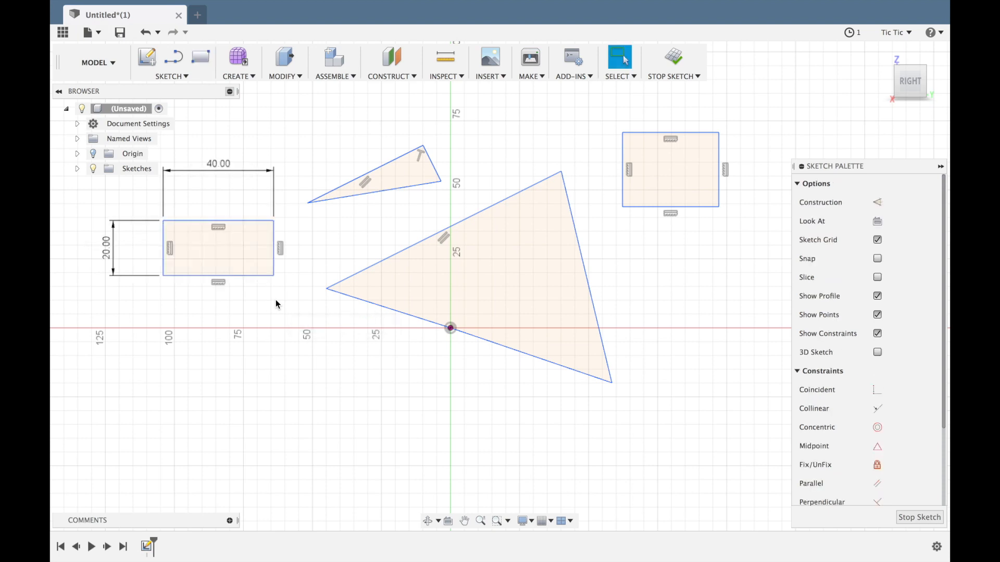
Sketch two center diameter circles below the large triangle, the larger one tangent to the triangle's lower edge.
left_click(182, 76)
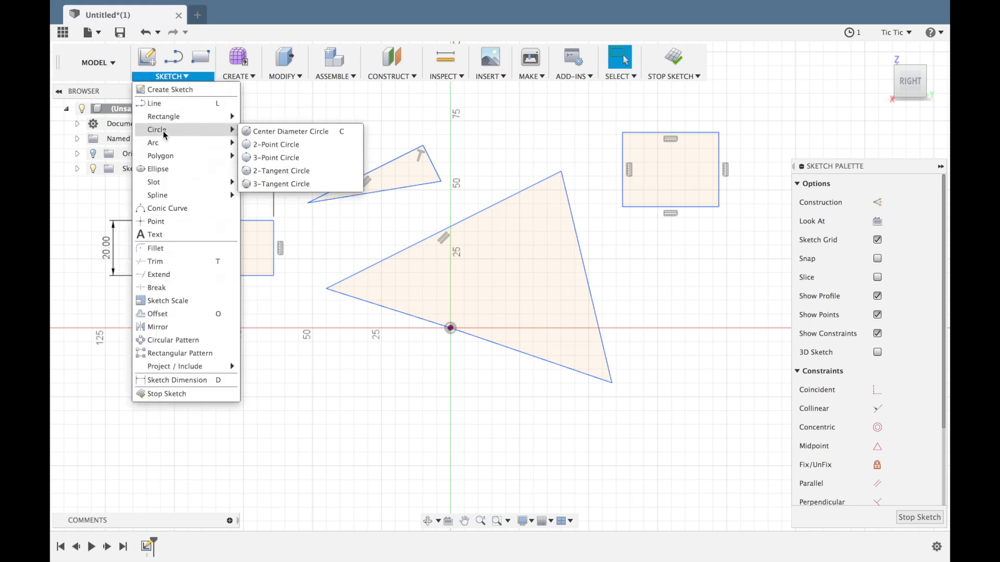
left_click(278, 137)
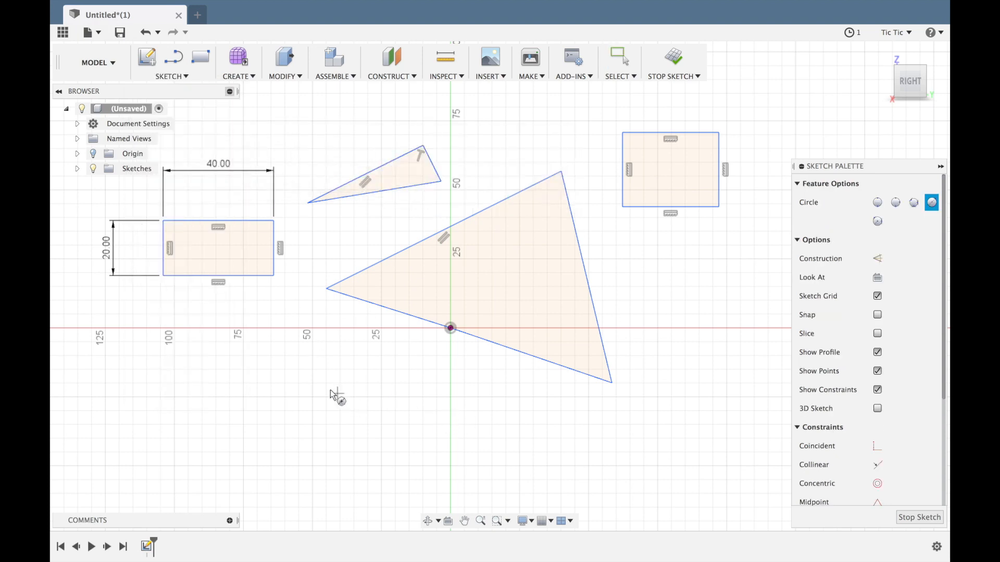
left_click(304, 401)
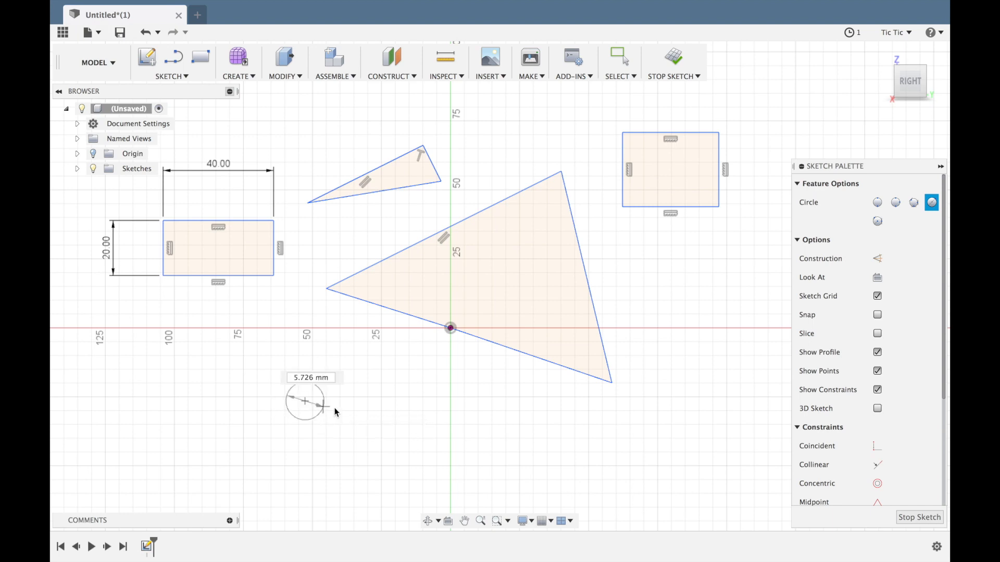
left_click(360, 364)
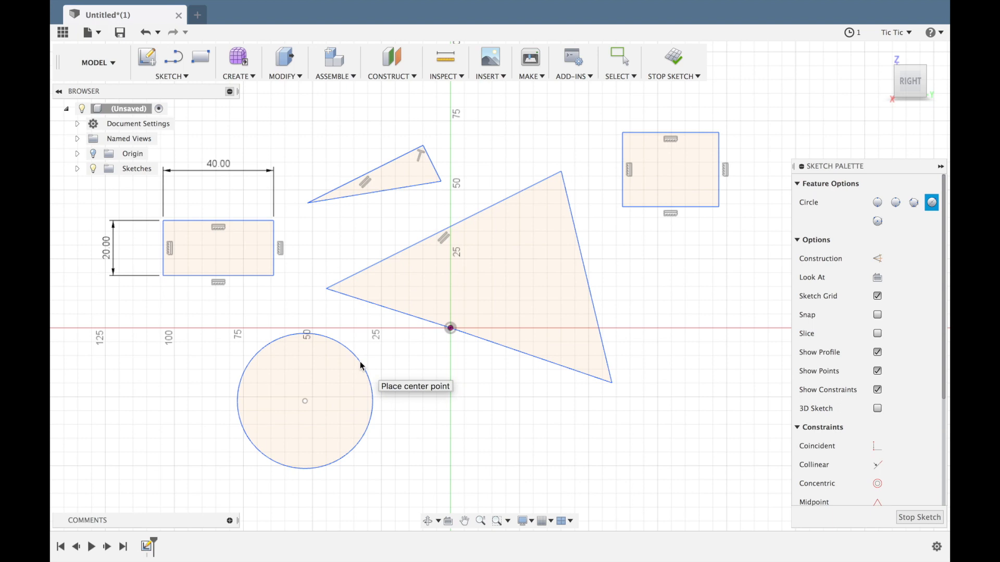
left_click(470, 438)
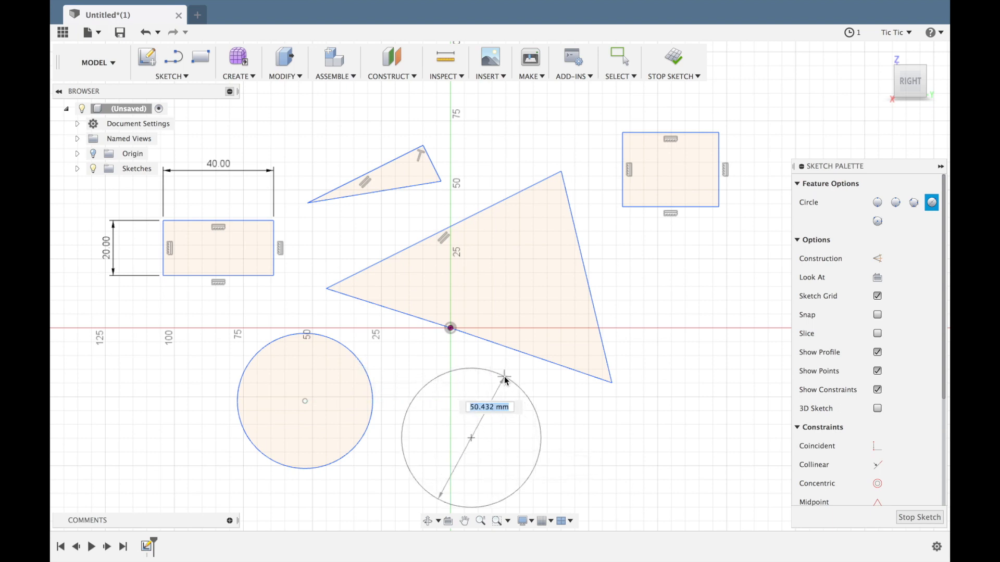
left_click(505, 350)
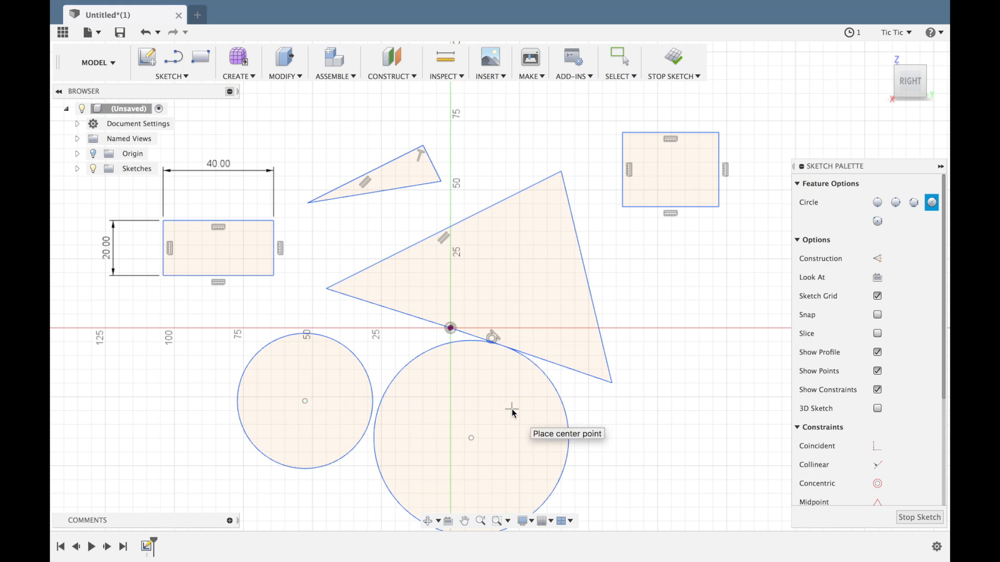
Sketch a 10 mm diameter circle right of the large triangle, below the undimensioned rectangle.
left_click(661, 274)
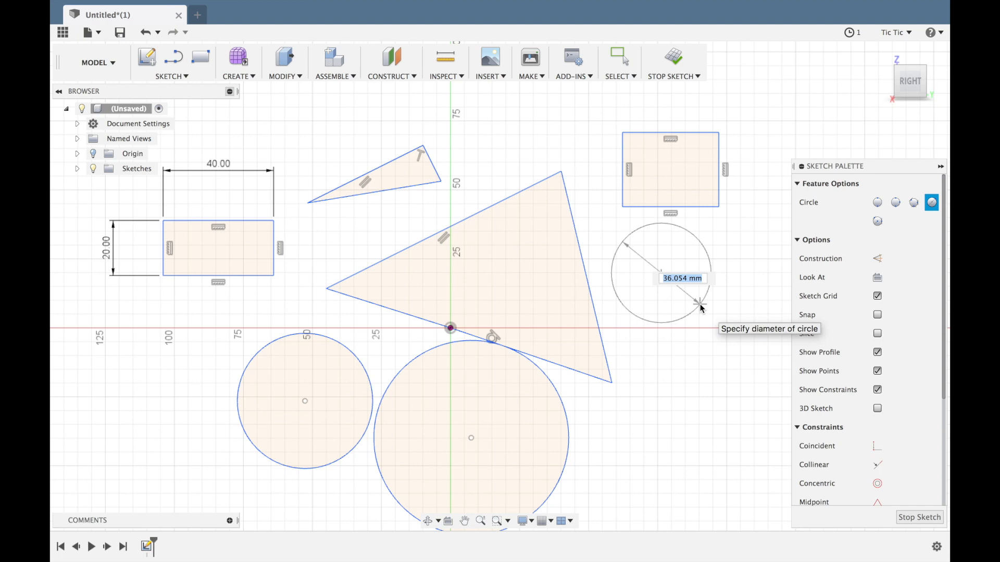
type("10")
key("Tab")
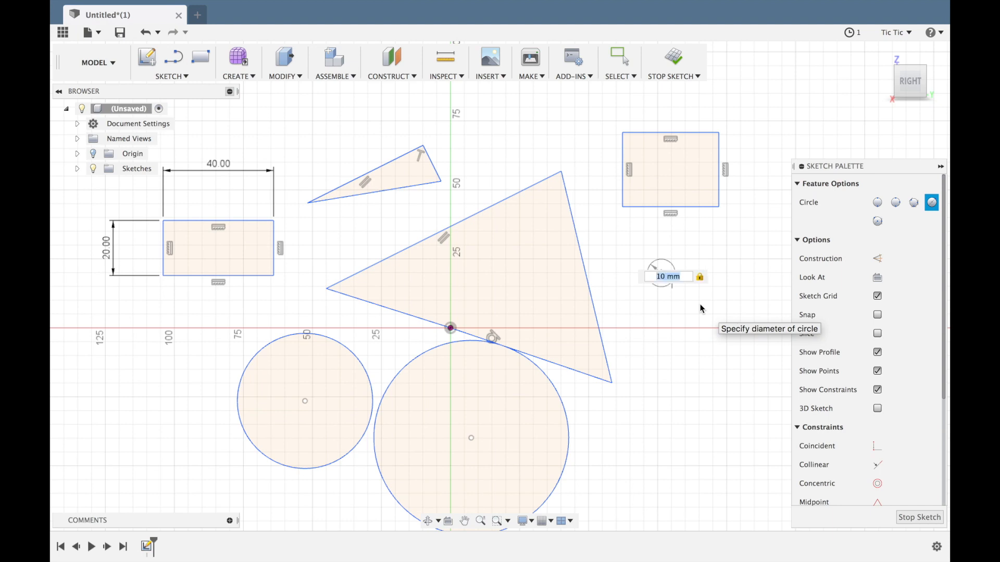
key("Return")
key("Escape")
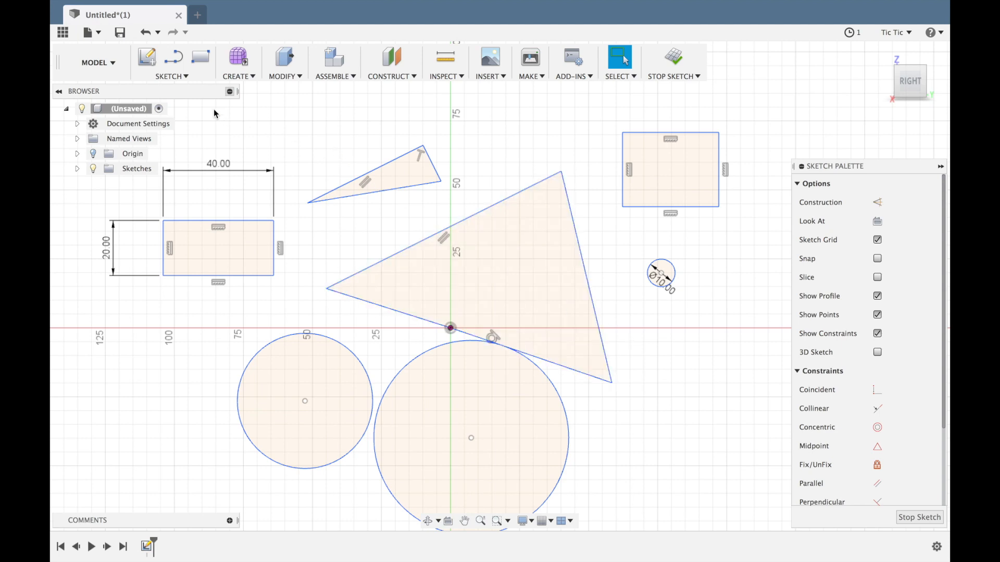
Add a 35 mm width dimension to the upper edge of the undimensioned rectangle above the small circle.
left_click(170, 76)
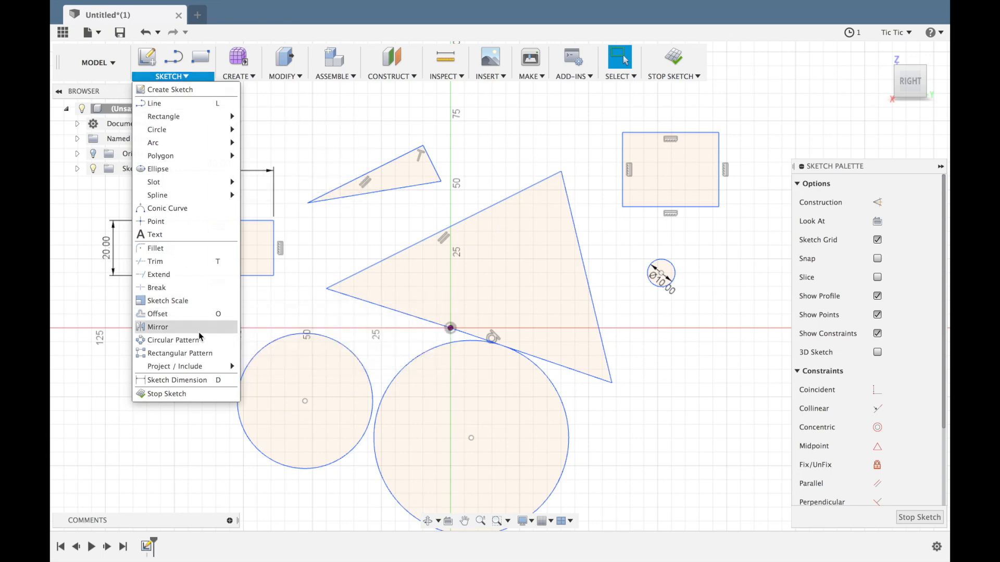
left_click(164, 382)
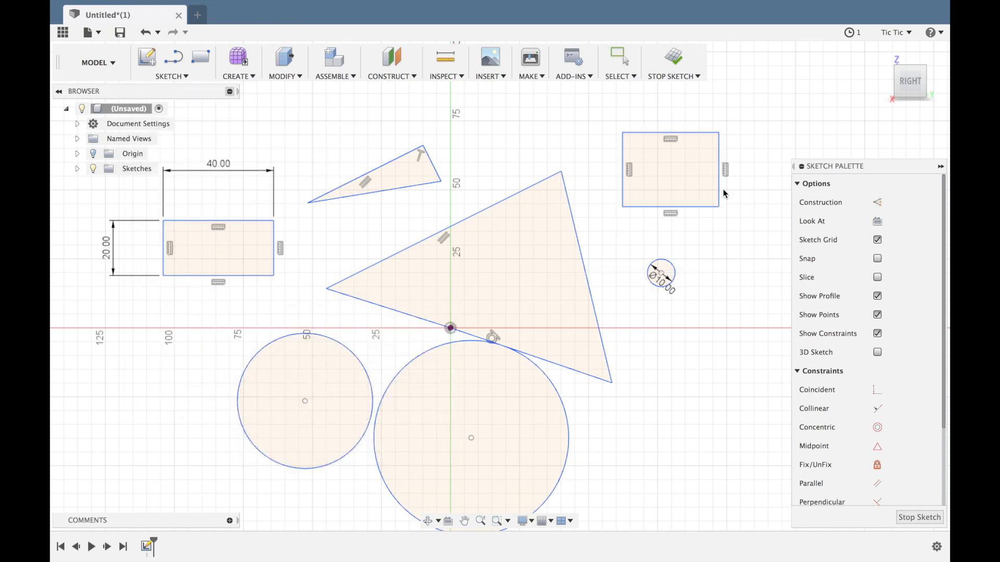
left_click(674, 133)
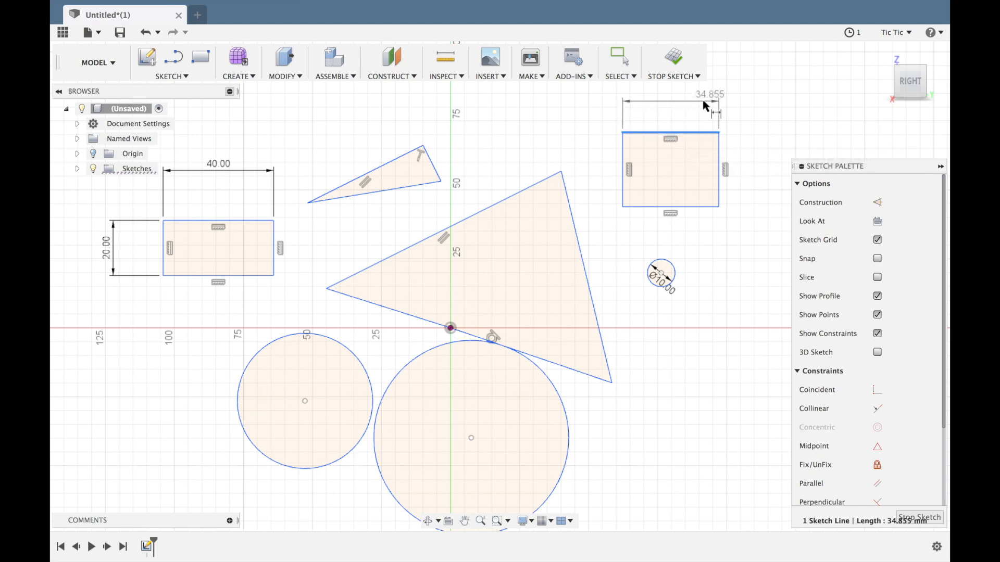
left_click(671, 112)
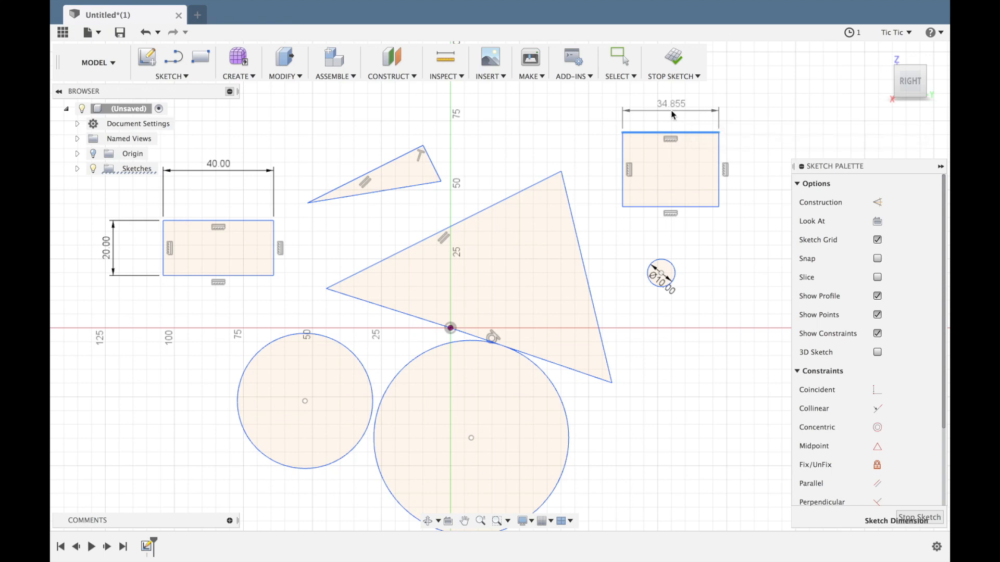
type("35")
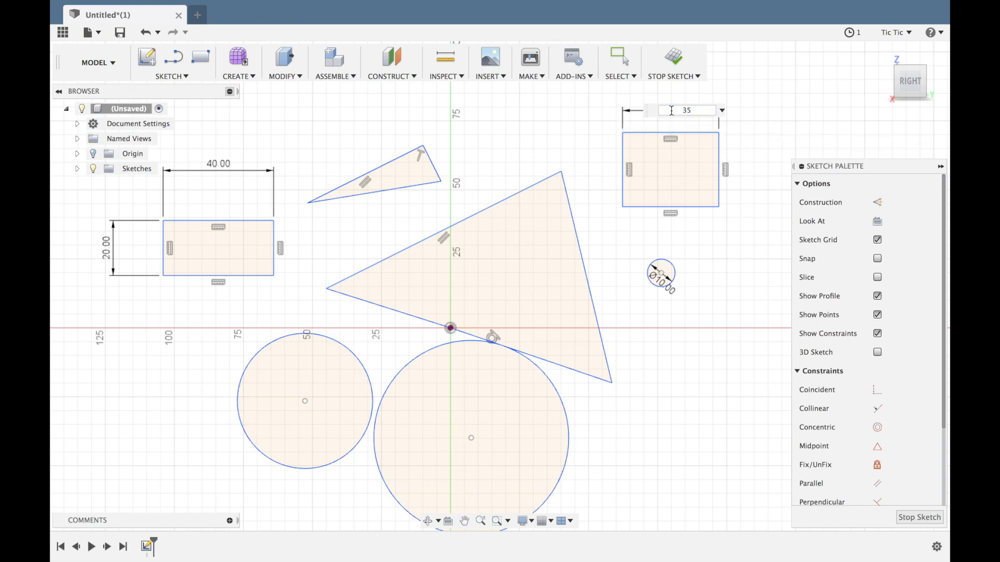
key("Return")
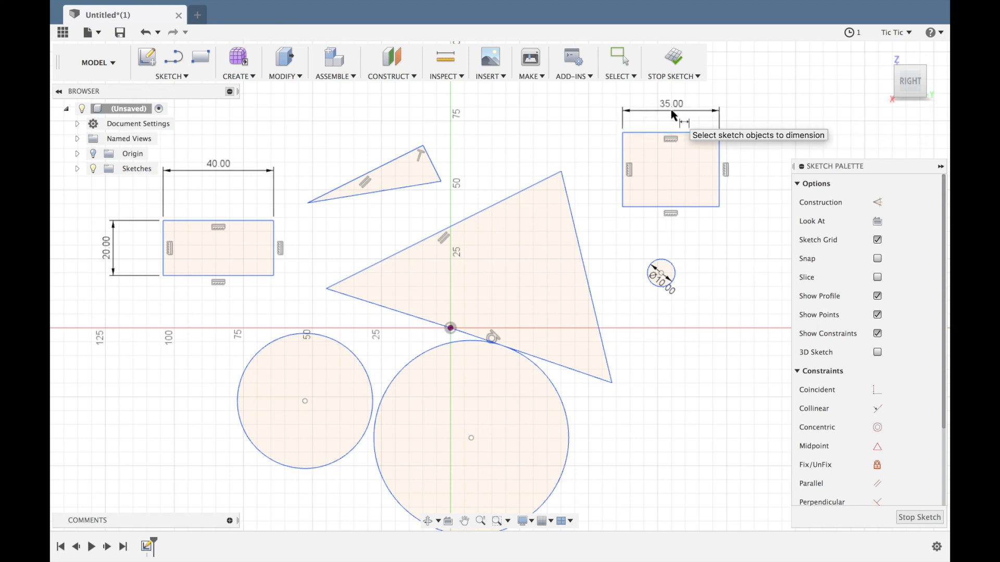
Dimension the height of the 35 mm wide rectangle as 60 mm.
left_click(720, 171)
left_click(753, 170)
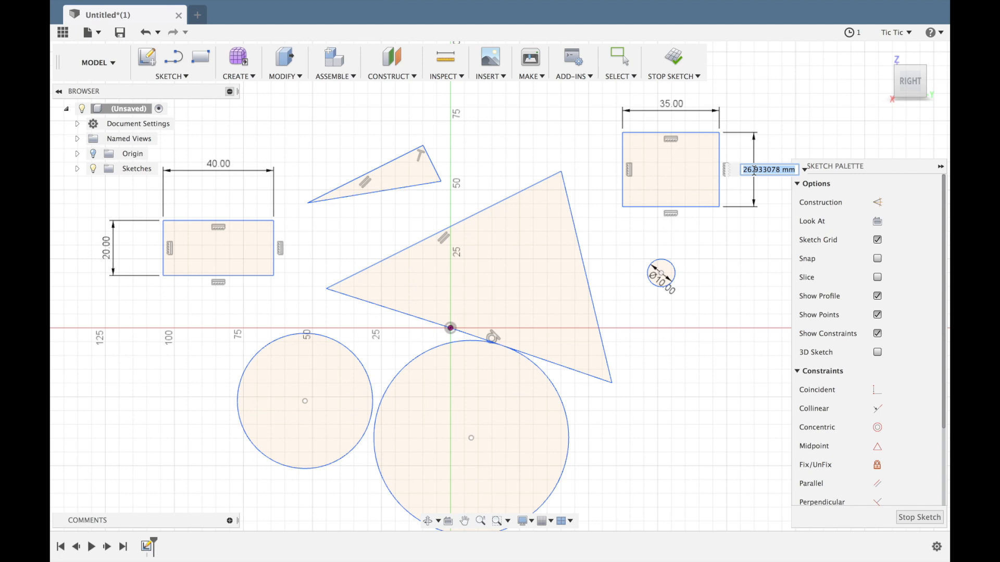
type("60")
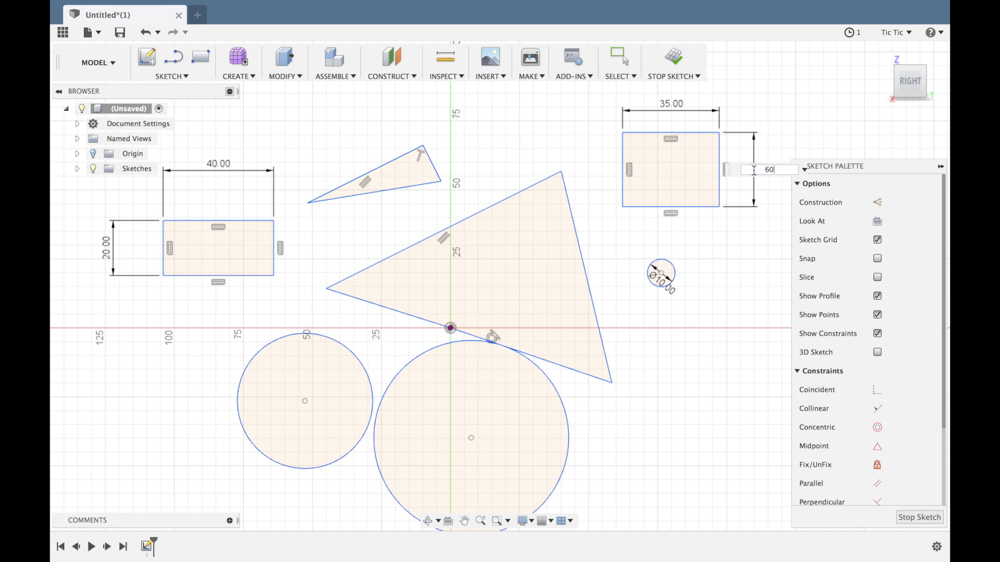
key("Return")
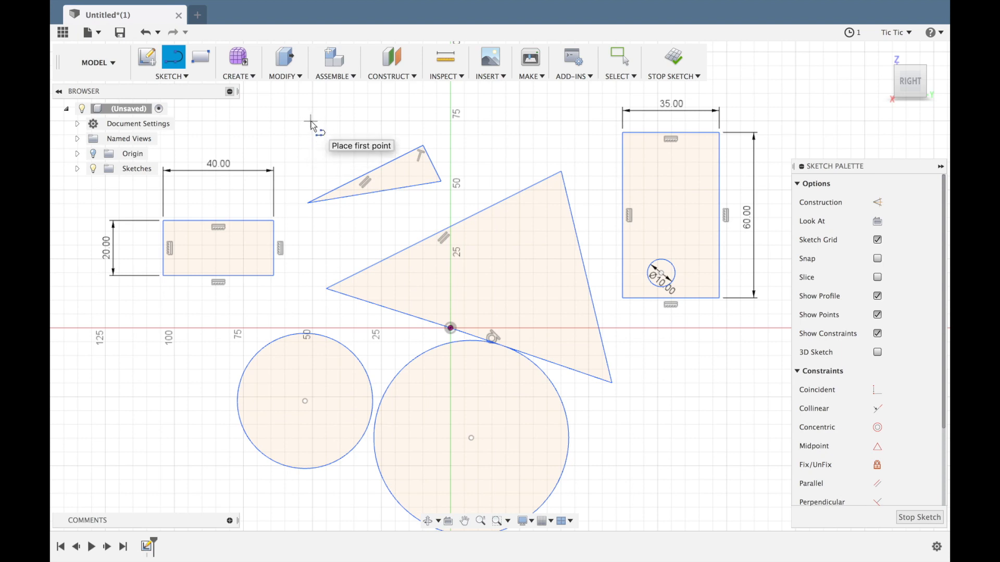
Try the Snap to Grid option by switching it on and back off.
left_click(551, 521)
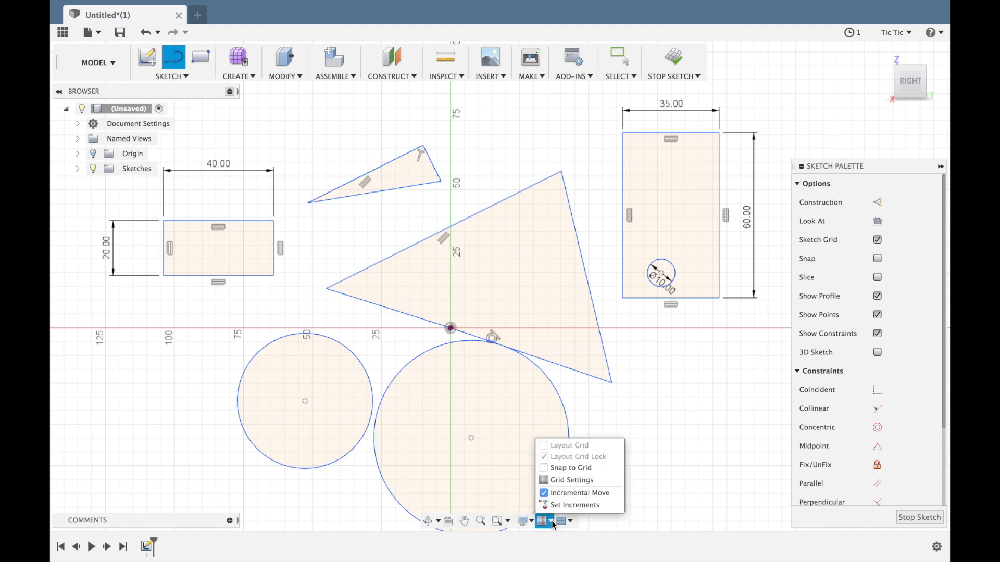
left_click(545, 469)
left_click(550, 470)
Attach two line triangles to the 60 mm high rectangle: one extending about 35.5 mm below its lower-right corner, one off its upper-left corner.
left_click(718, 299)
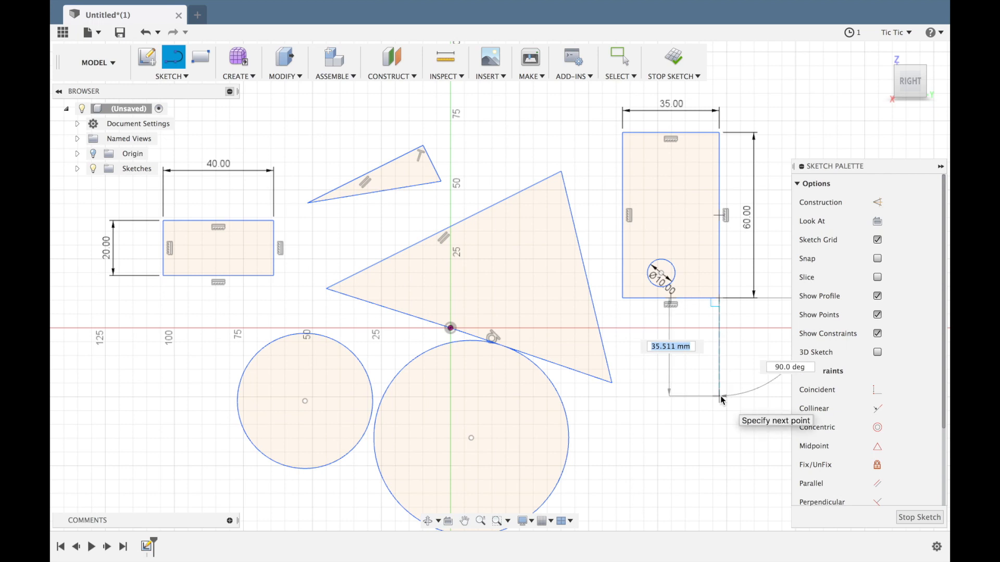
left_click(720, 396)
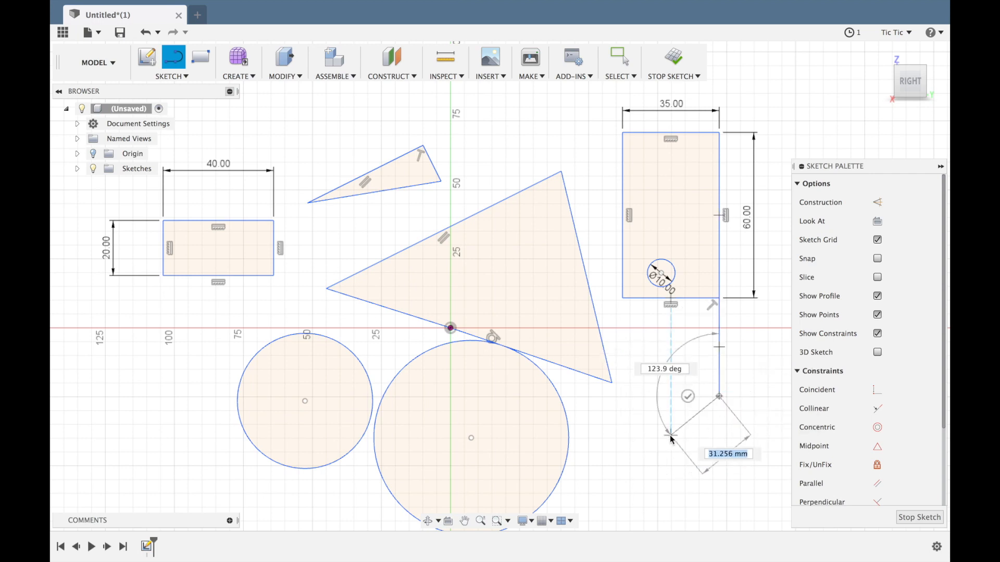
left_click(674, 303)
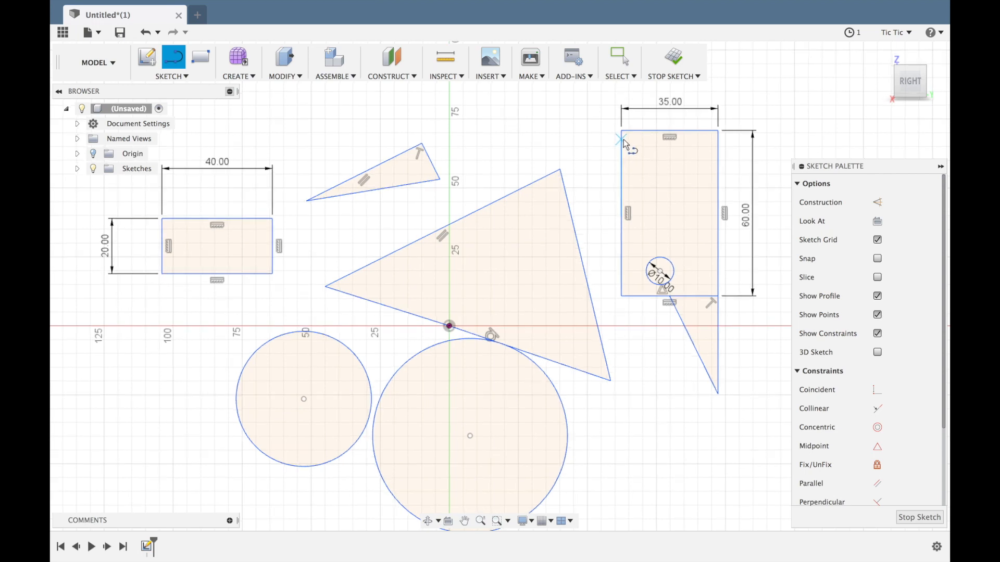
left_click(519, 142)
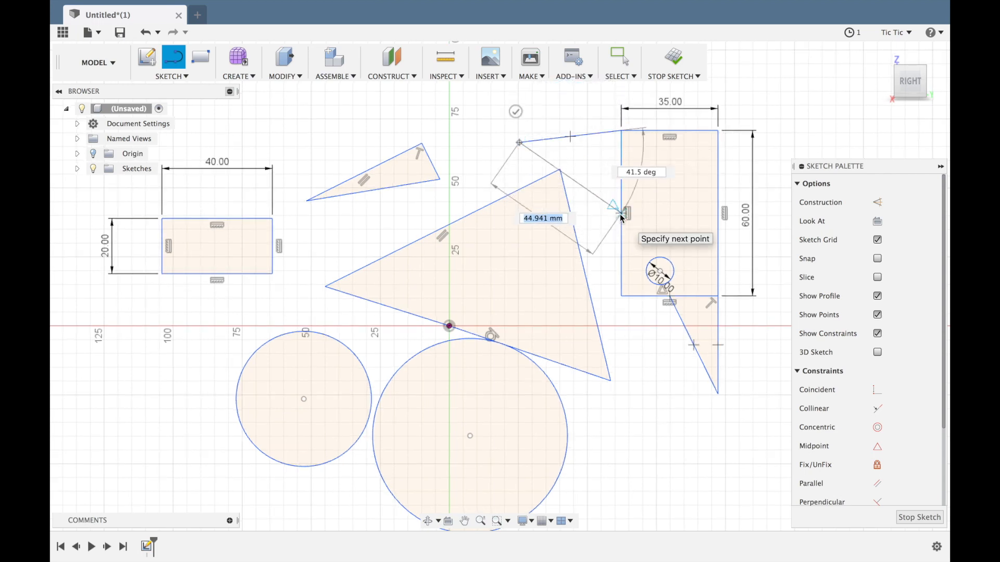
left_click(621, 179)
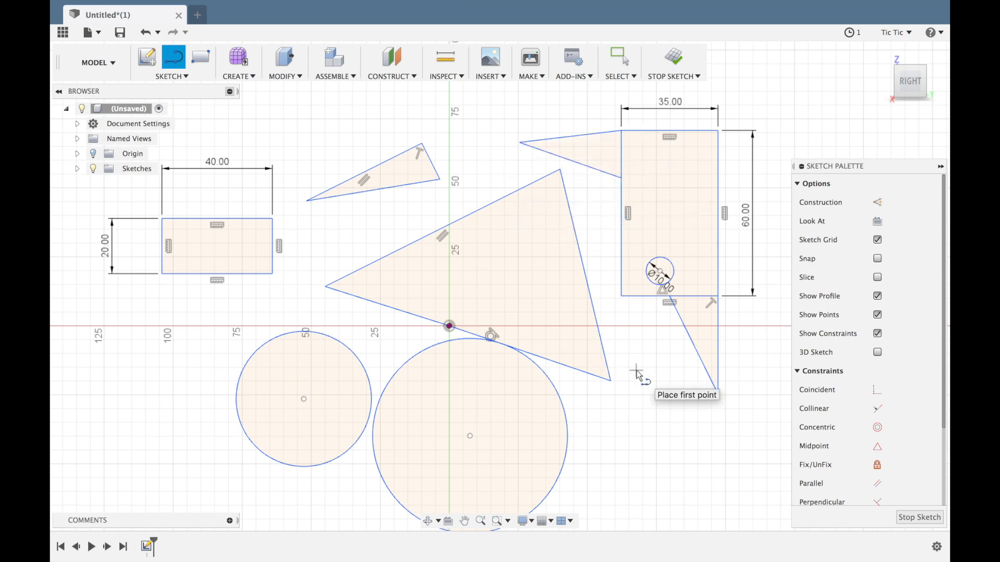
Dimension the distance between the tall rectangle's upper-left corner and the attached triangle's other point on that edge as 29 mm.
key("d")
left_click(621, 178)
left_click(621, 131)
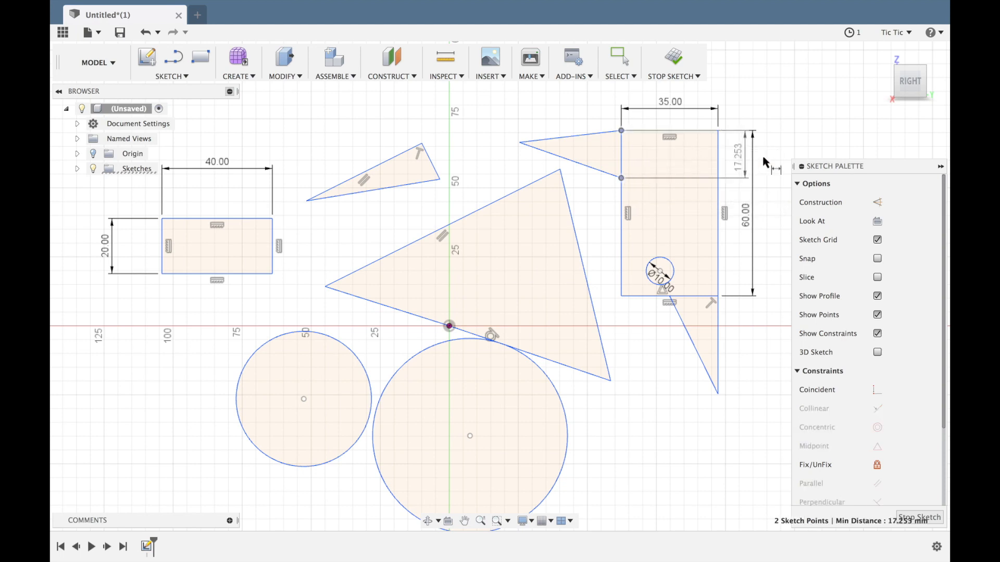
left_click(777, 153)
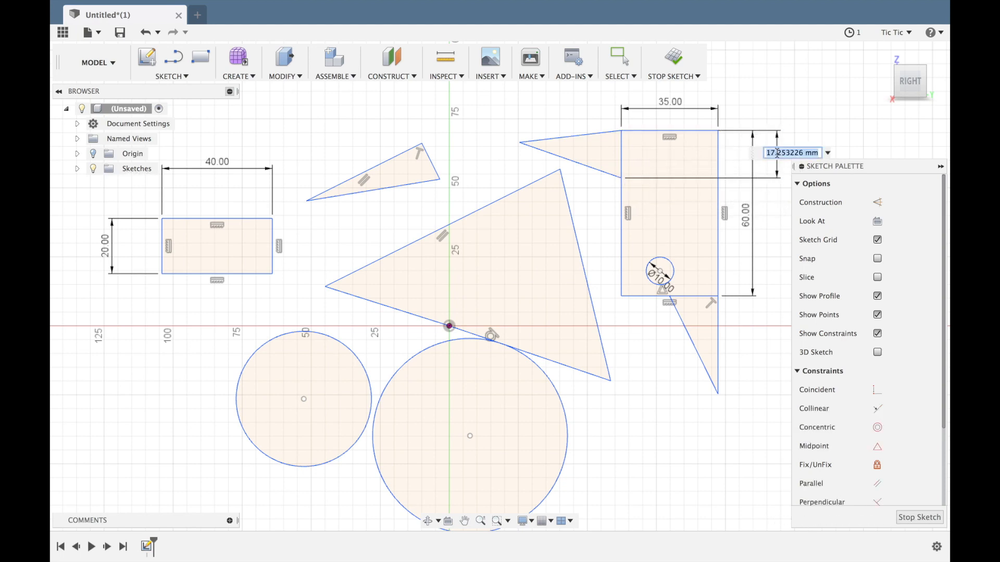
type("59")
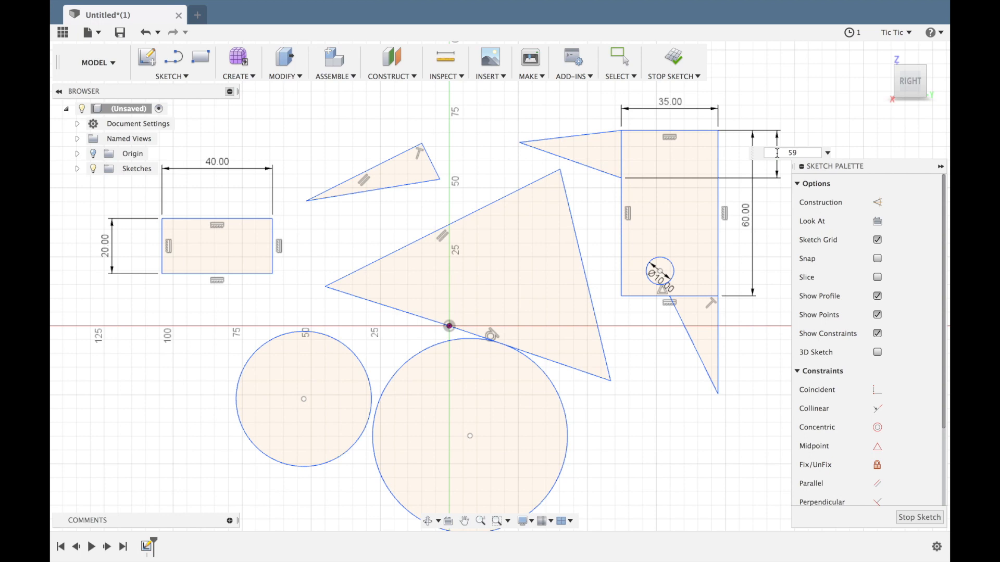
key("BackSpace")
key("BackSpace")
type("29")
key("Return")
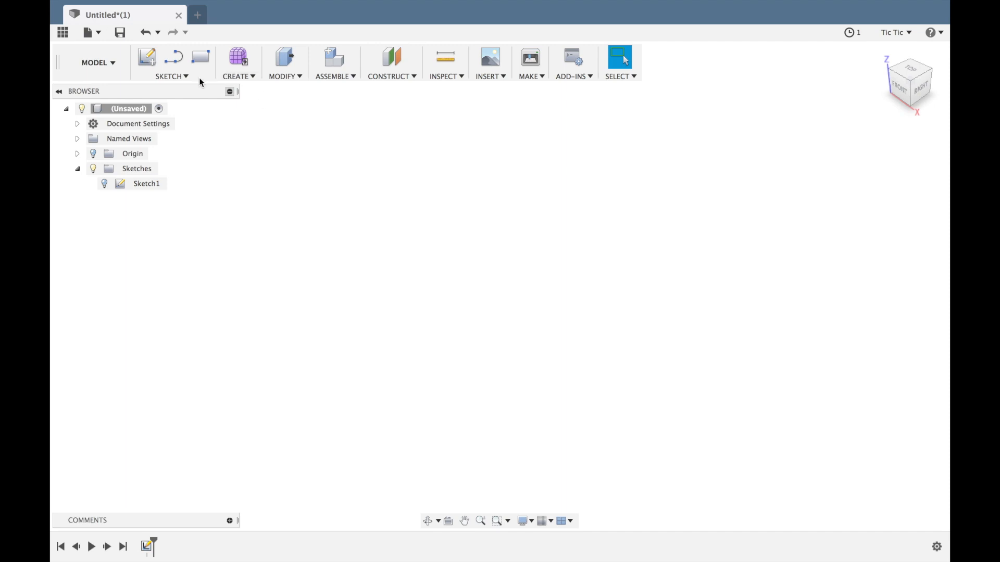
left_click(177, 77)
mouse_move(176, 118)
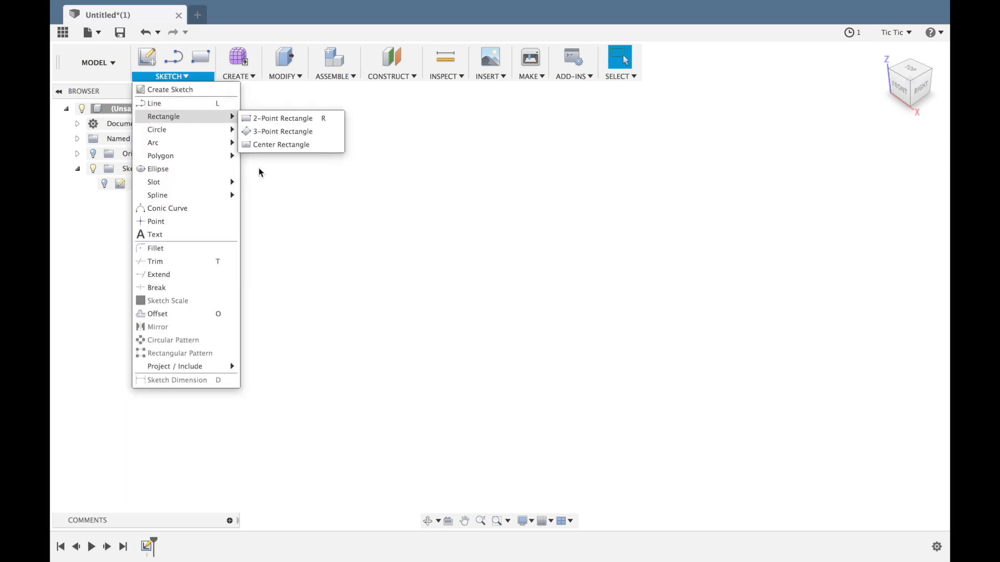
left_click(352, 285)
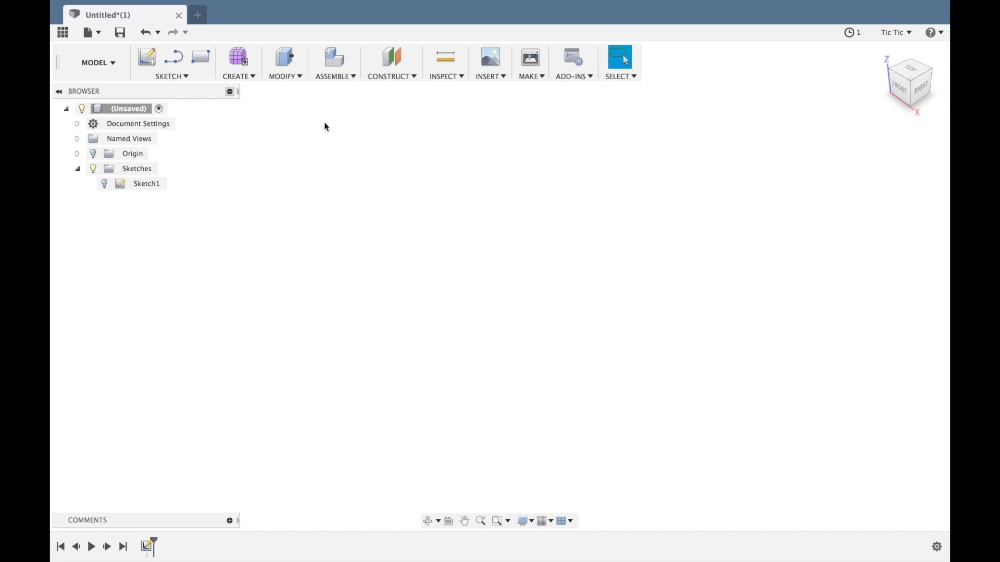
left_click(286, 77)
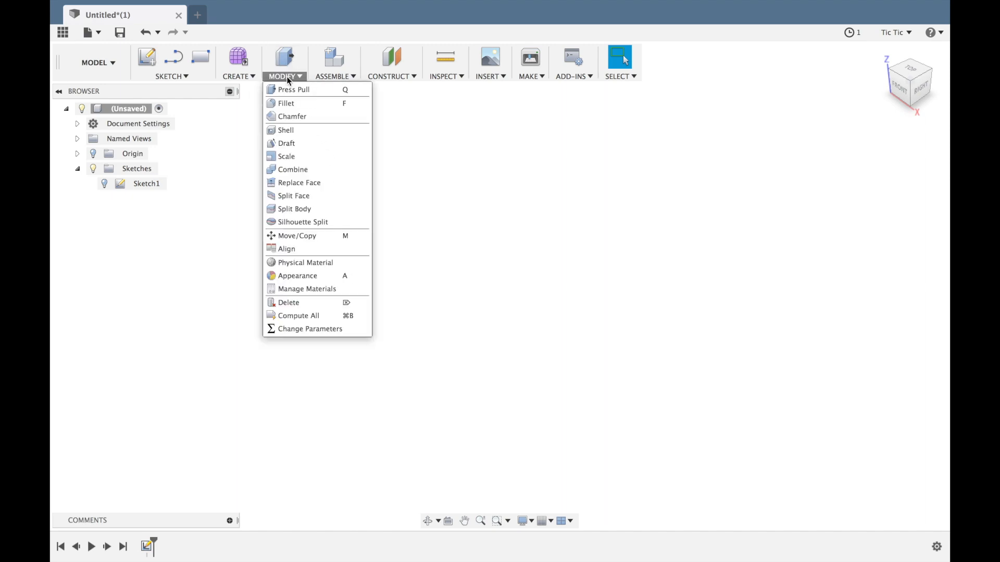
left_click(183, 376)
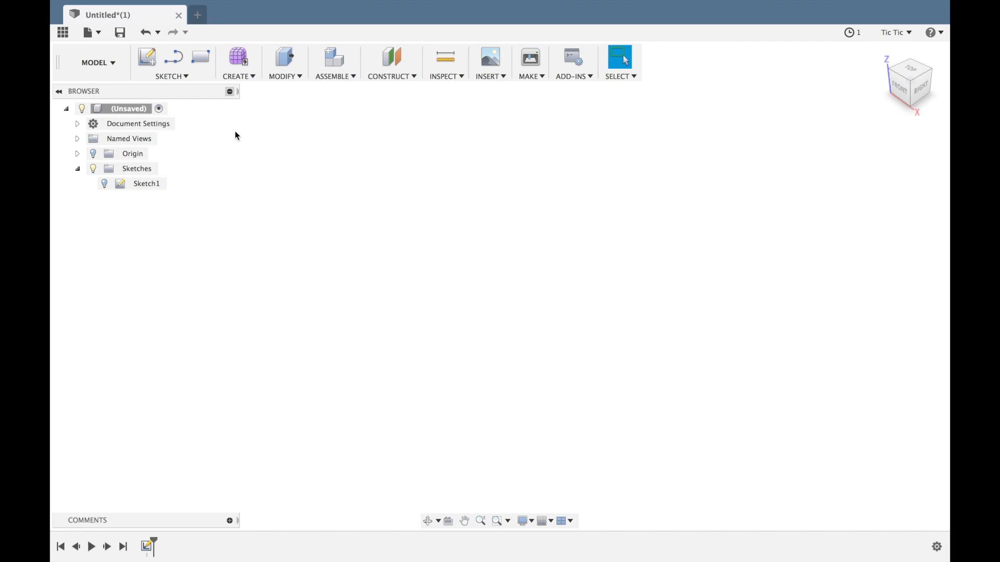
Pin the Center Diameter Circle command to the toolbar.
left_click(185, 77)
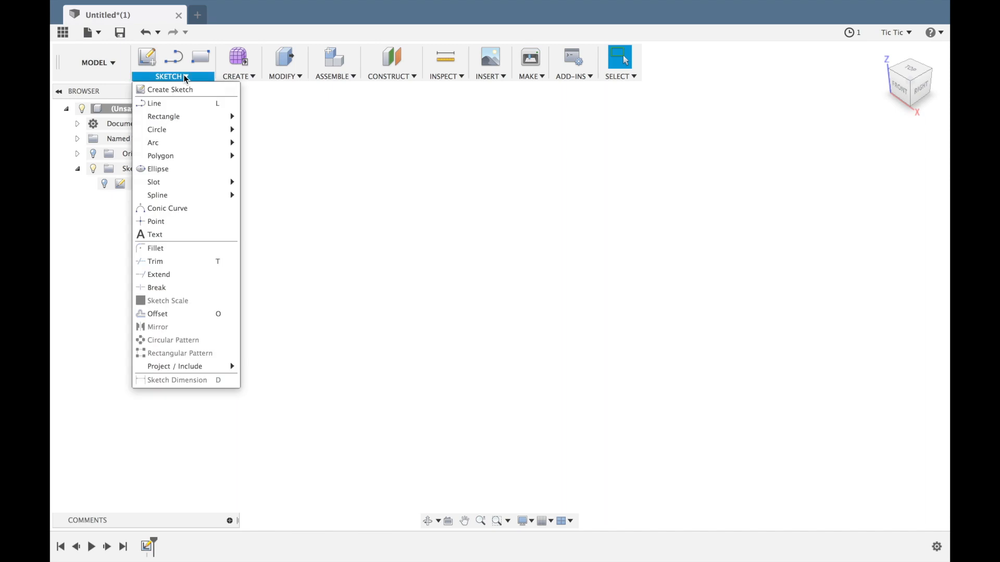
mouse_move(187, 134)
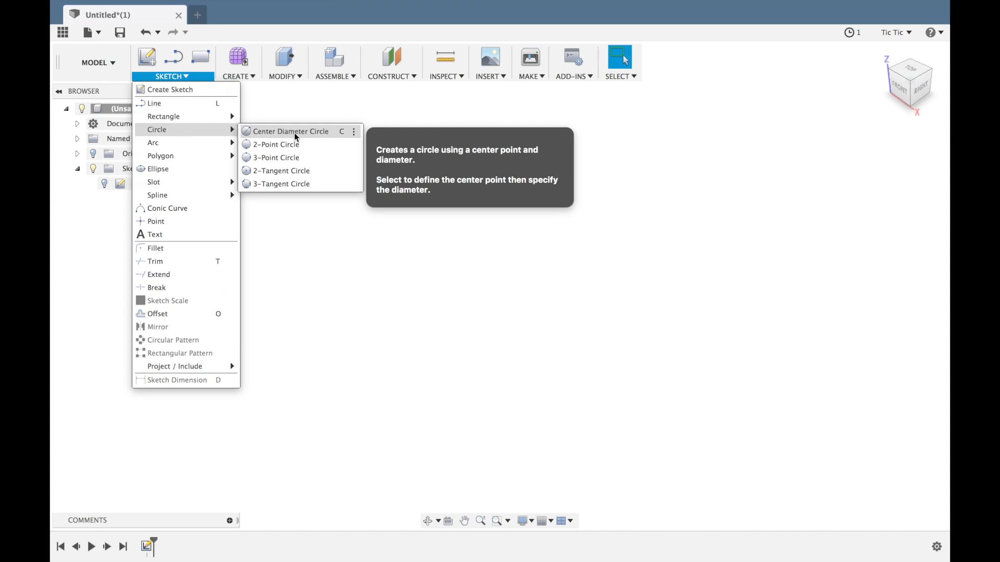
left_click(354, 133)
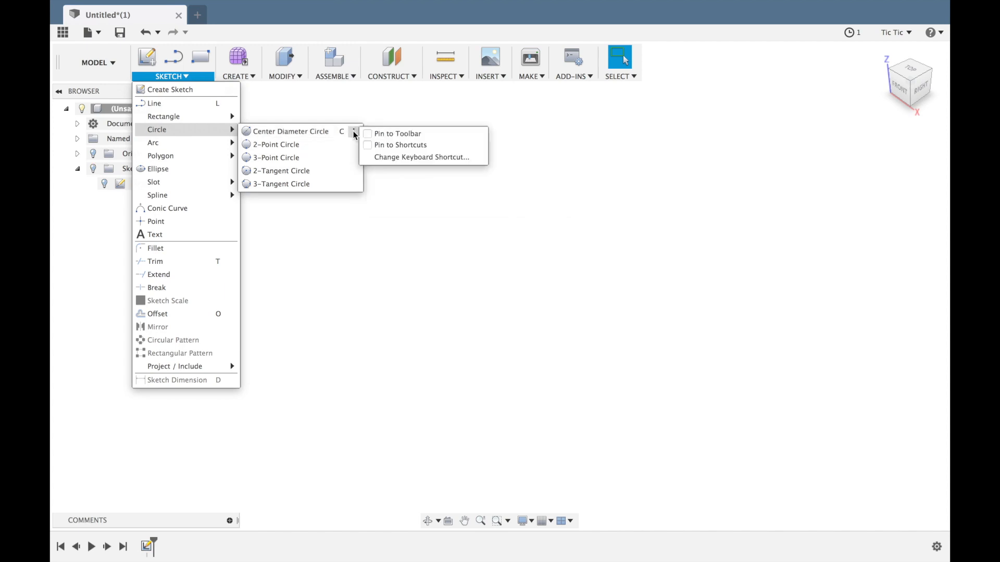
left_click(354, 133)
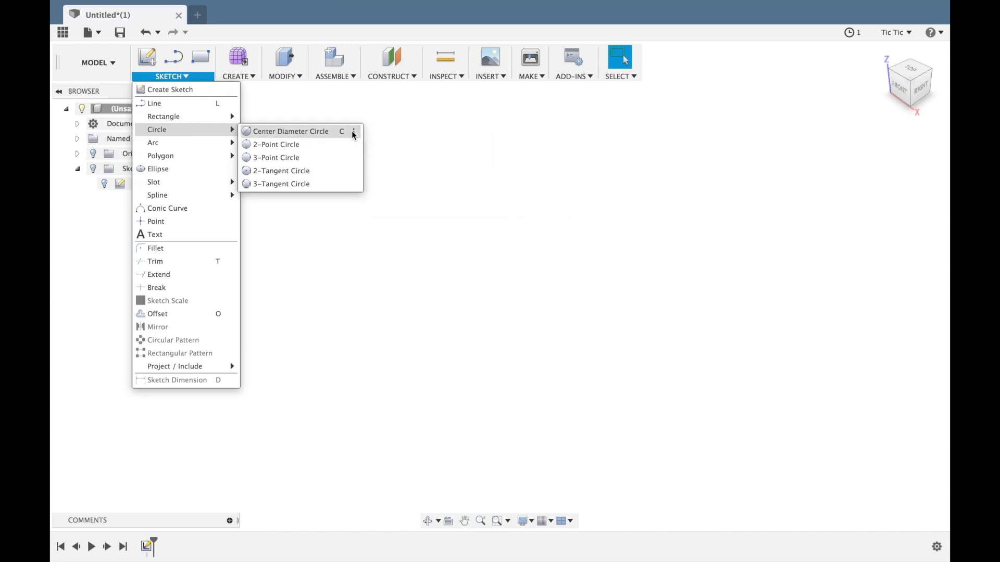
left_click(353, 131)
left_click(368, 134)
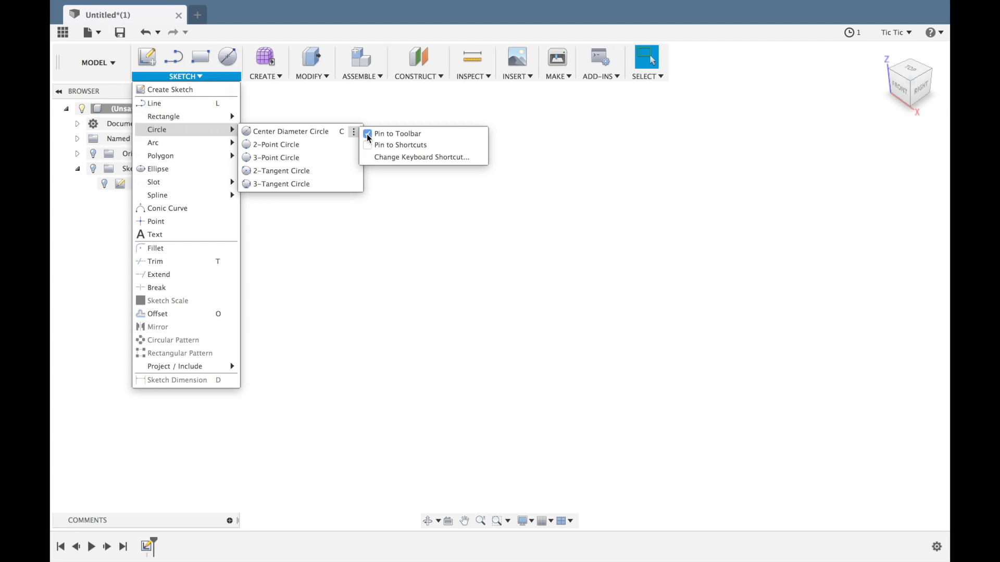
left_click(446, 266)
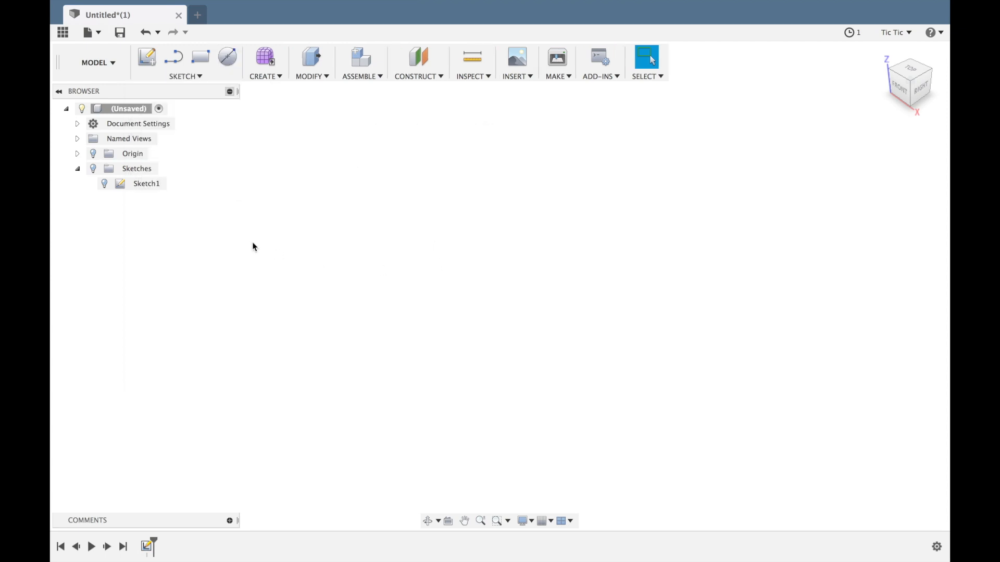